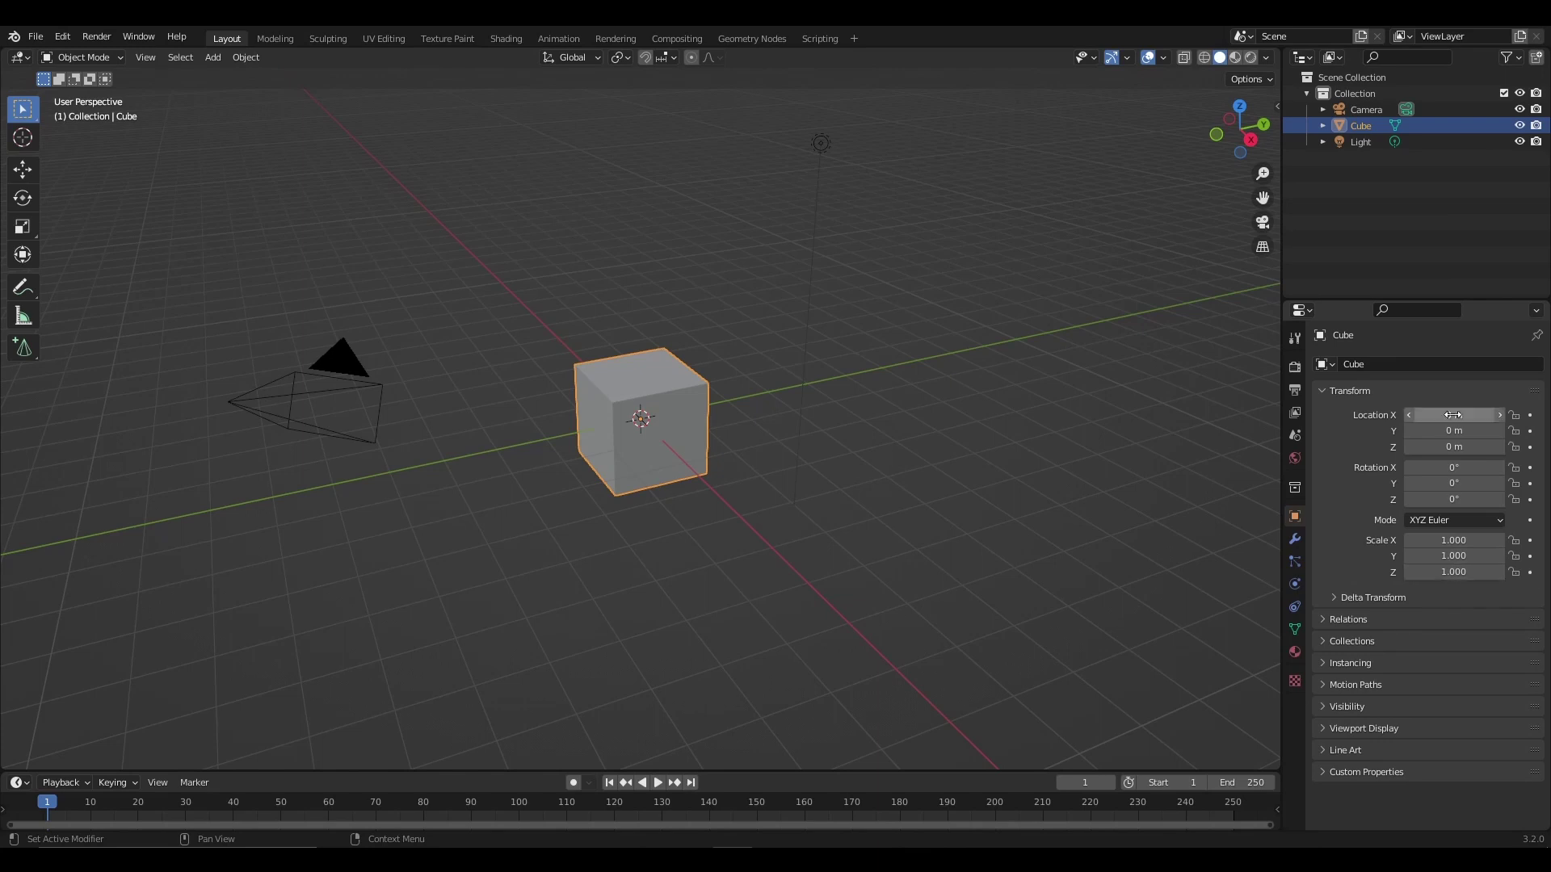
Step: Try out changes to the cube's X and Z location, Y rotation and X scale, undoing each one
drag(1454, 415, 1519, 415)
key(ctrl+z)
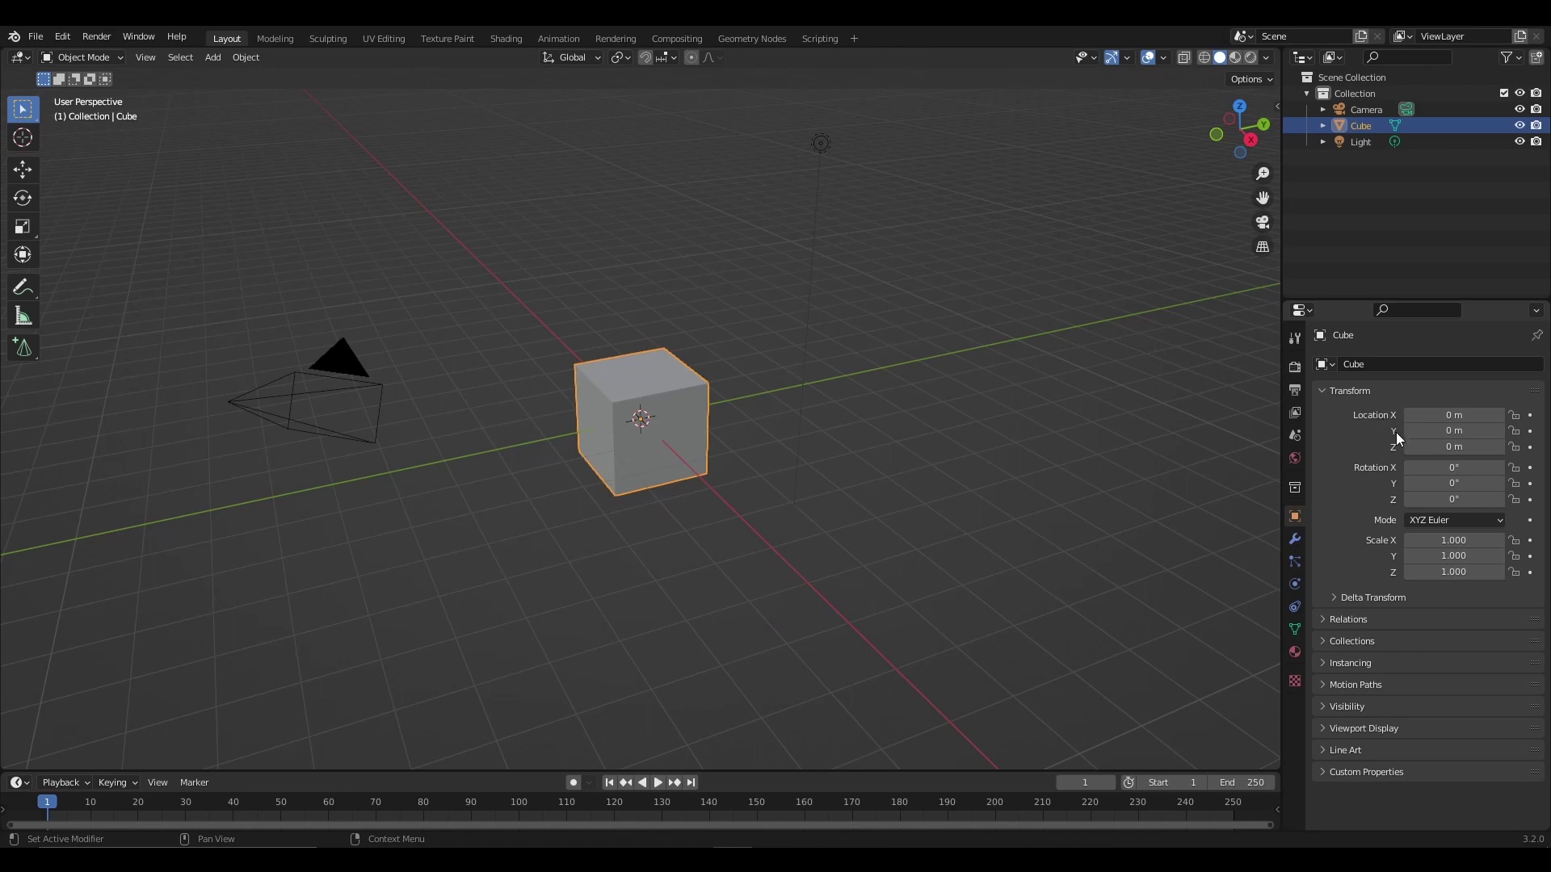
drag(1435, 447, 1527, 446)
key(ctrl+z)
drag(1436, 493, 1494, 493)
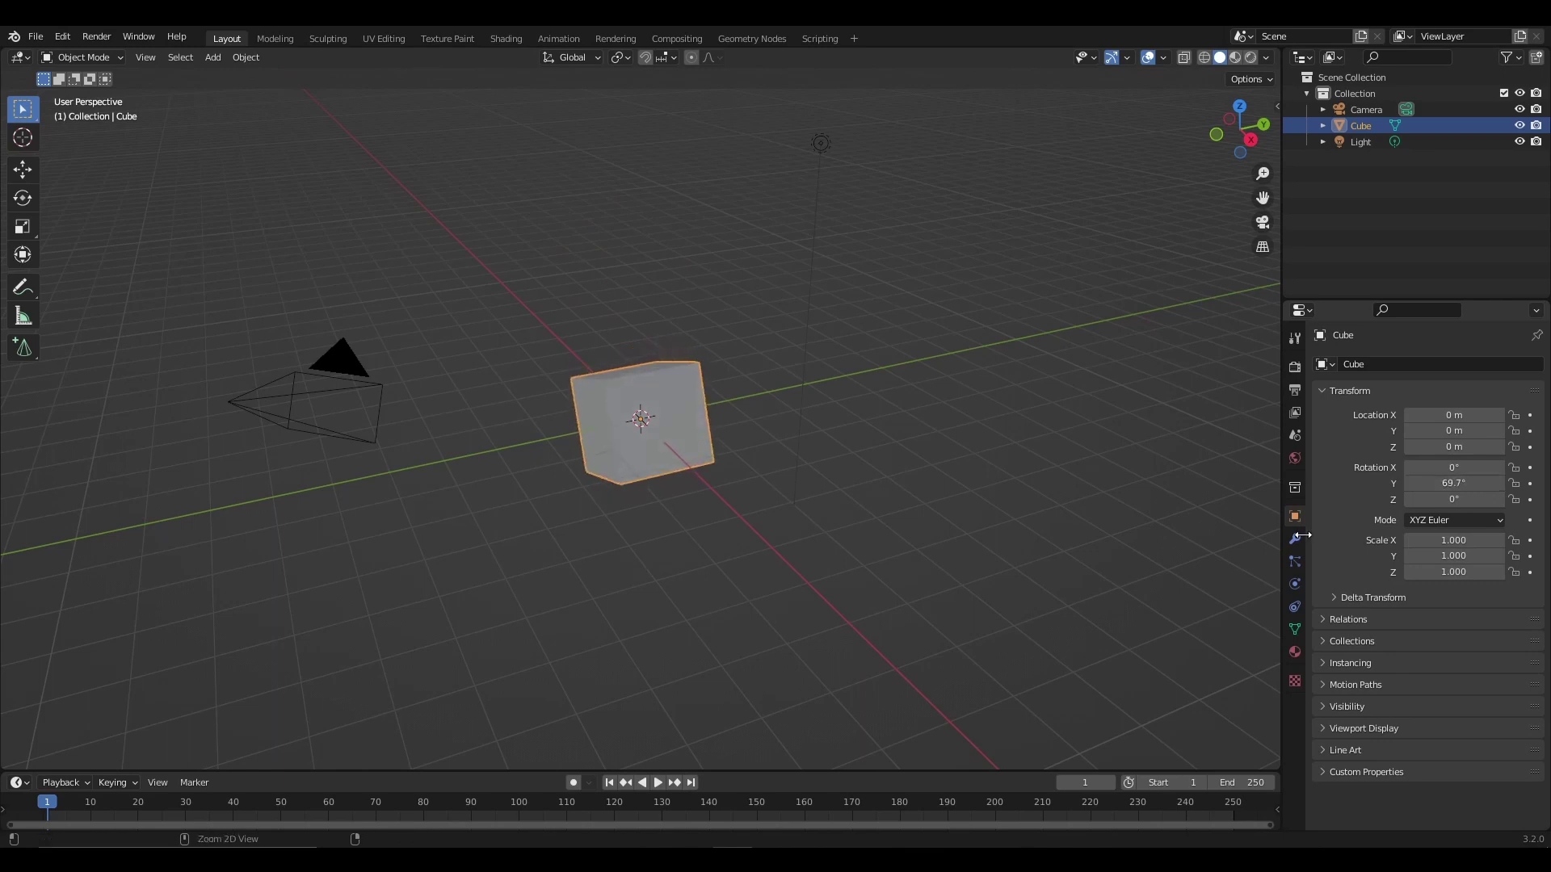
key(ctrl+z)
drag(1454, 541, 1486, 549)
key(ctrl+z)
Step: Parent the cube to the light through its Relations settings, picking the light directly in the scene
click(1322, 391)
click(1321, 412)
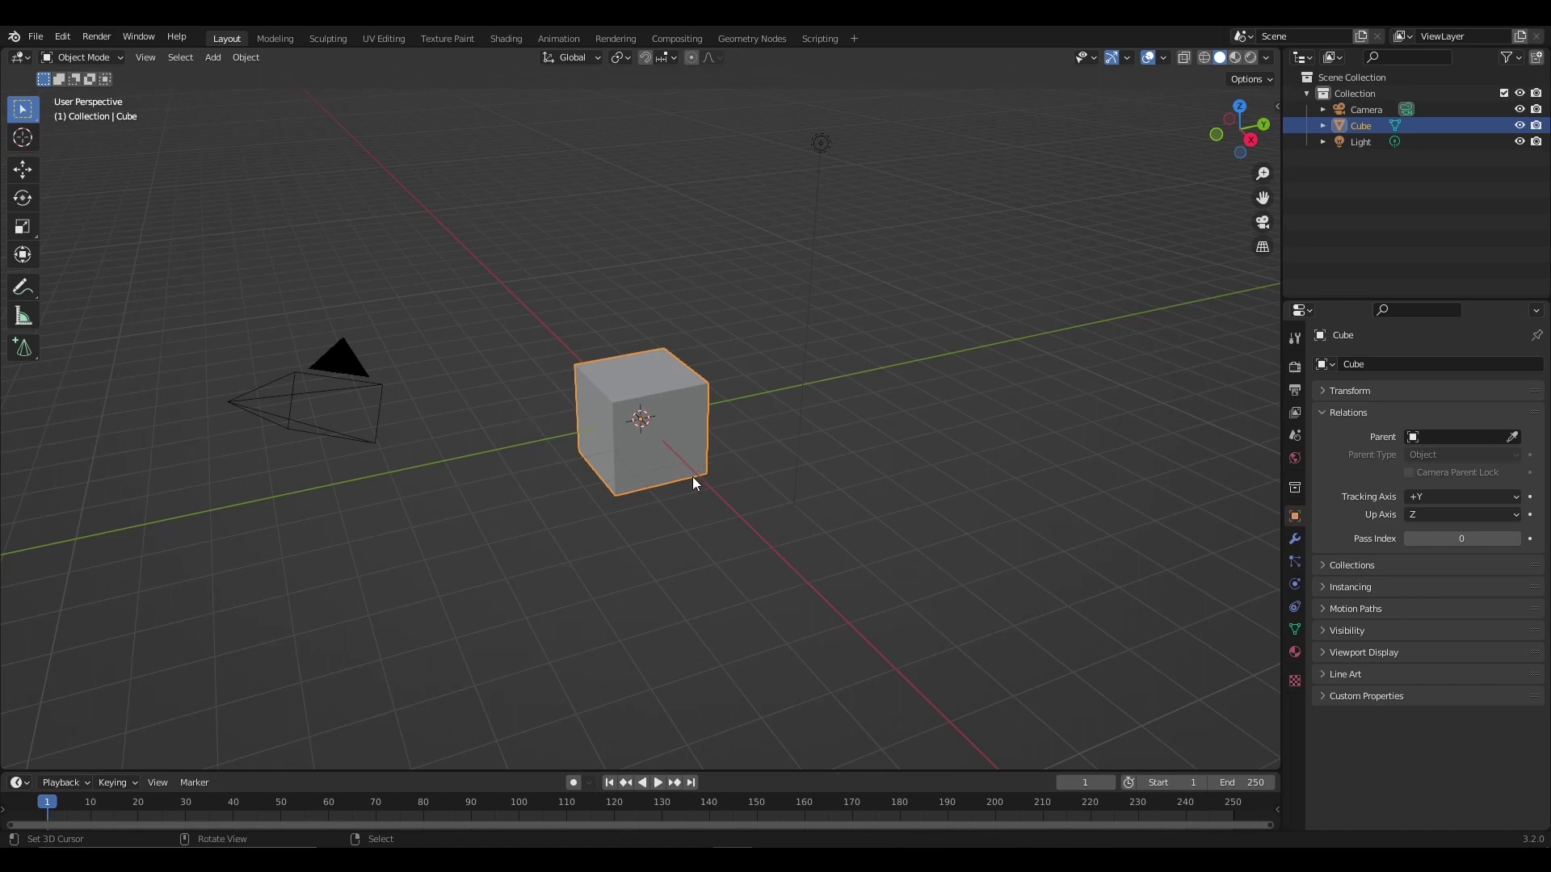
scroll(594, 360, down, 5)
middle_drag(597, 359, 634, 428)
scroll(635, 428, up, 5)
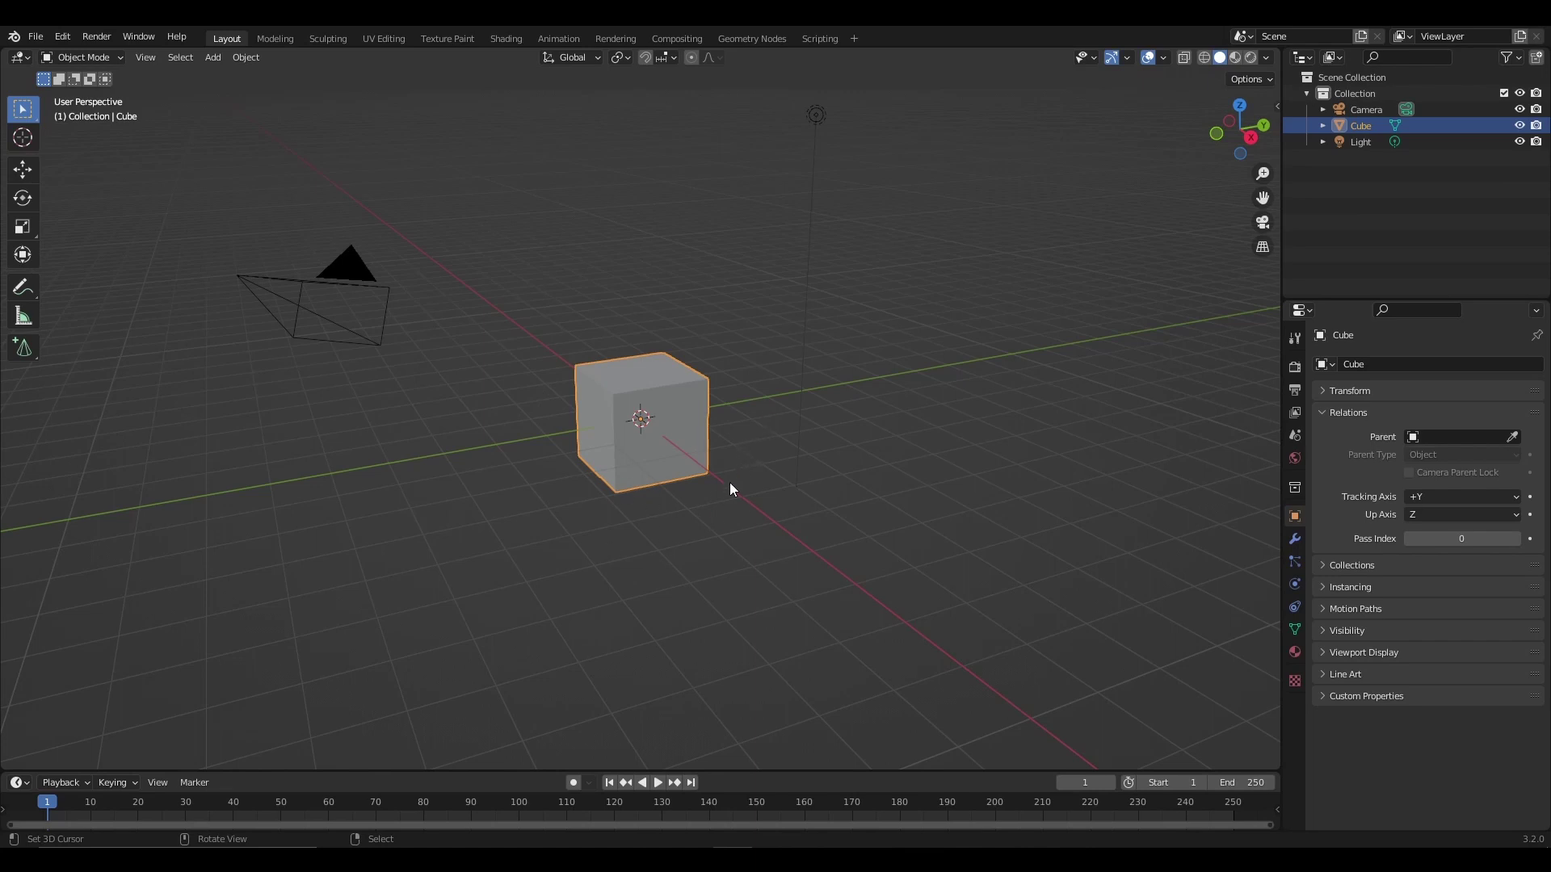
middle_drag(729, 489, 667, 404)
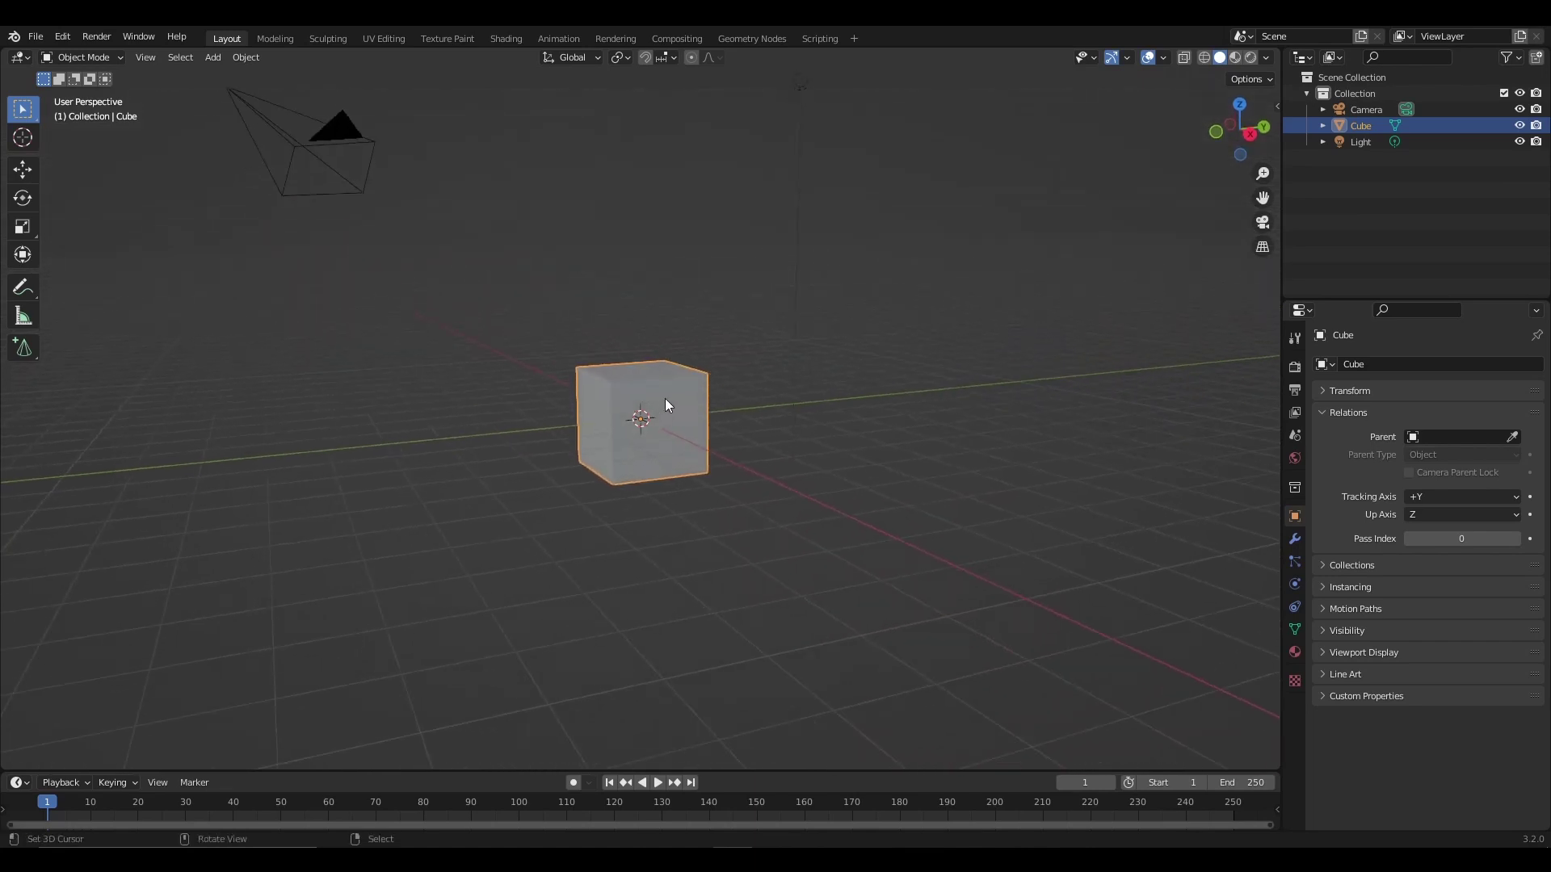
scroll(697, 437, up, 3)
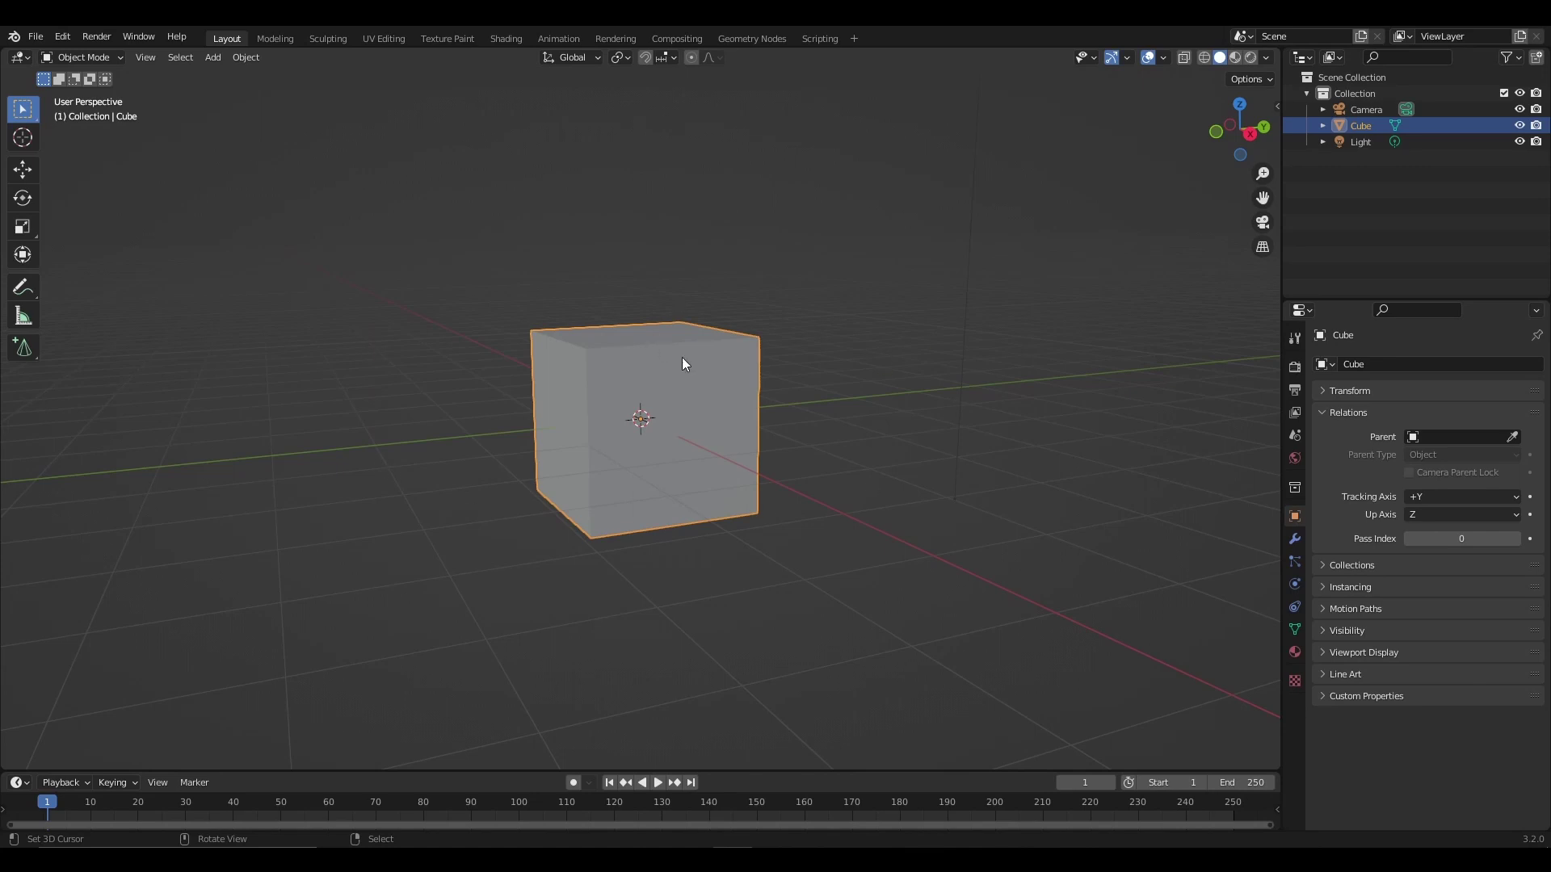
middle_drag(681, 364, 646, 469)
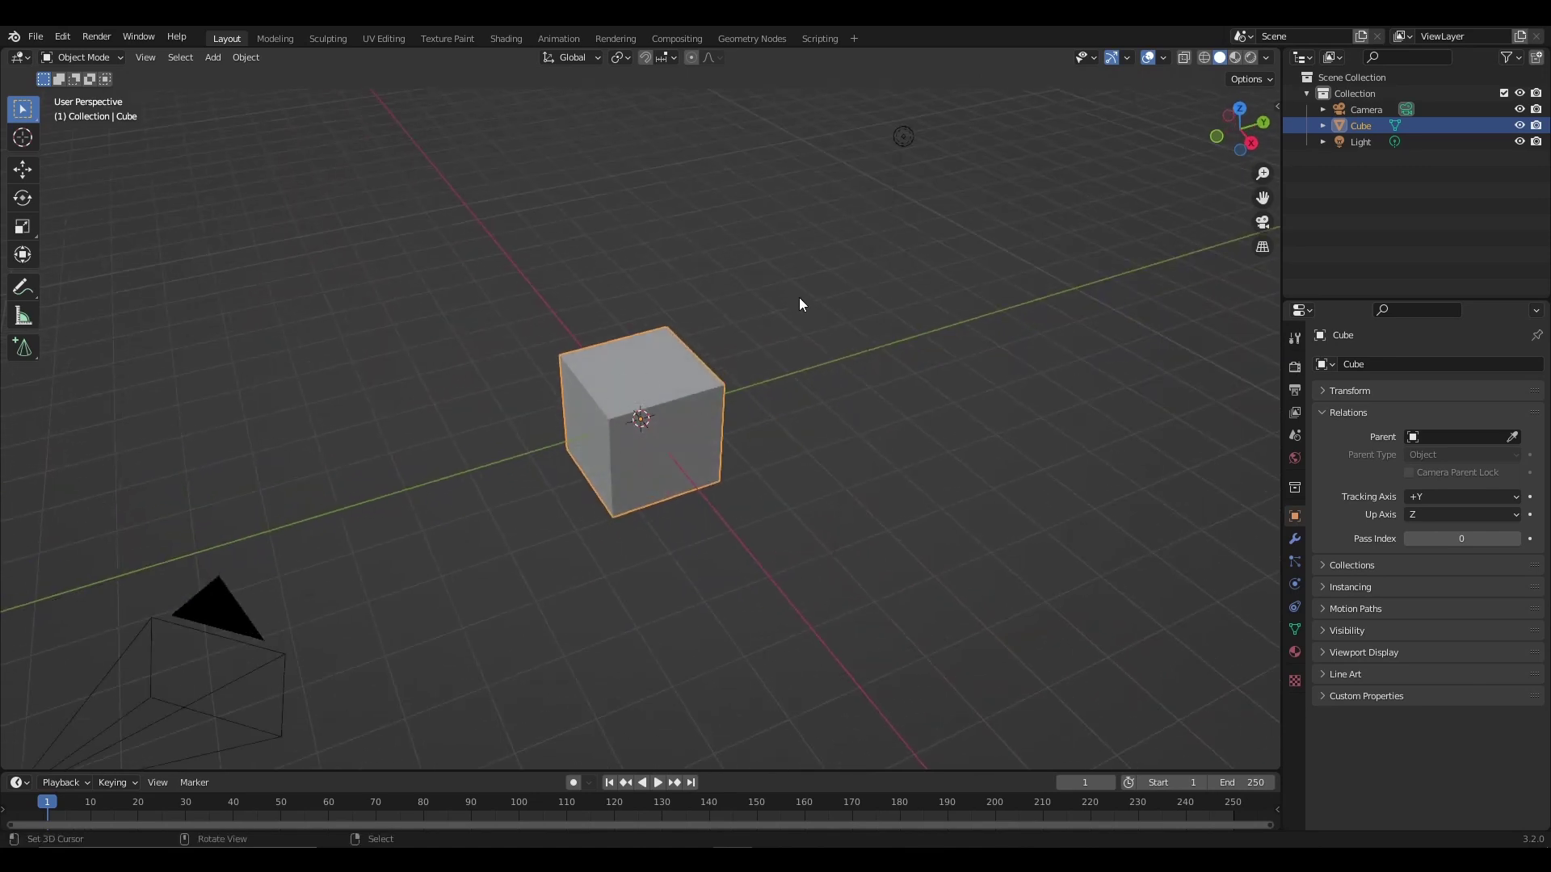
click(1512, 437)
click(904, 137)
middle_drag(905, 137, 664, 204)
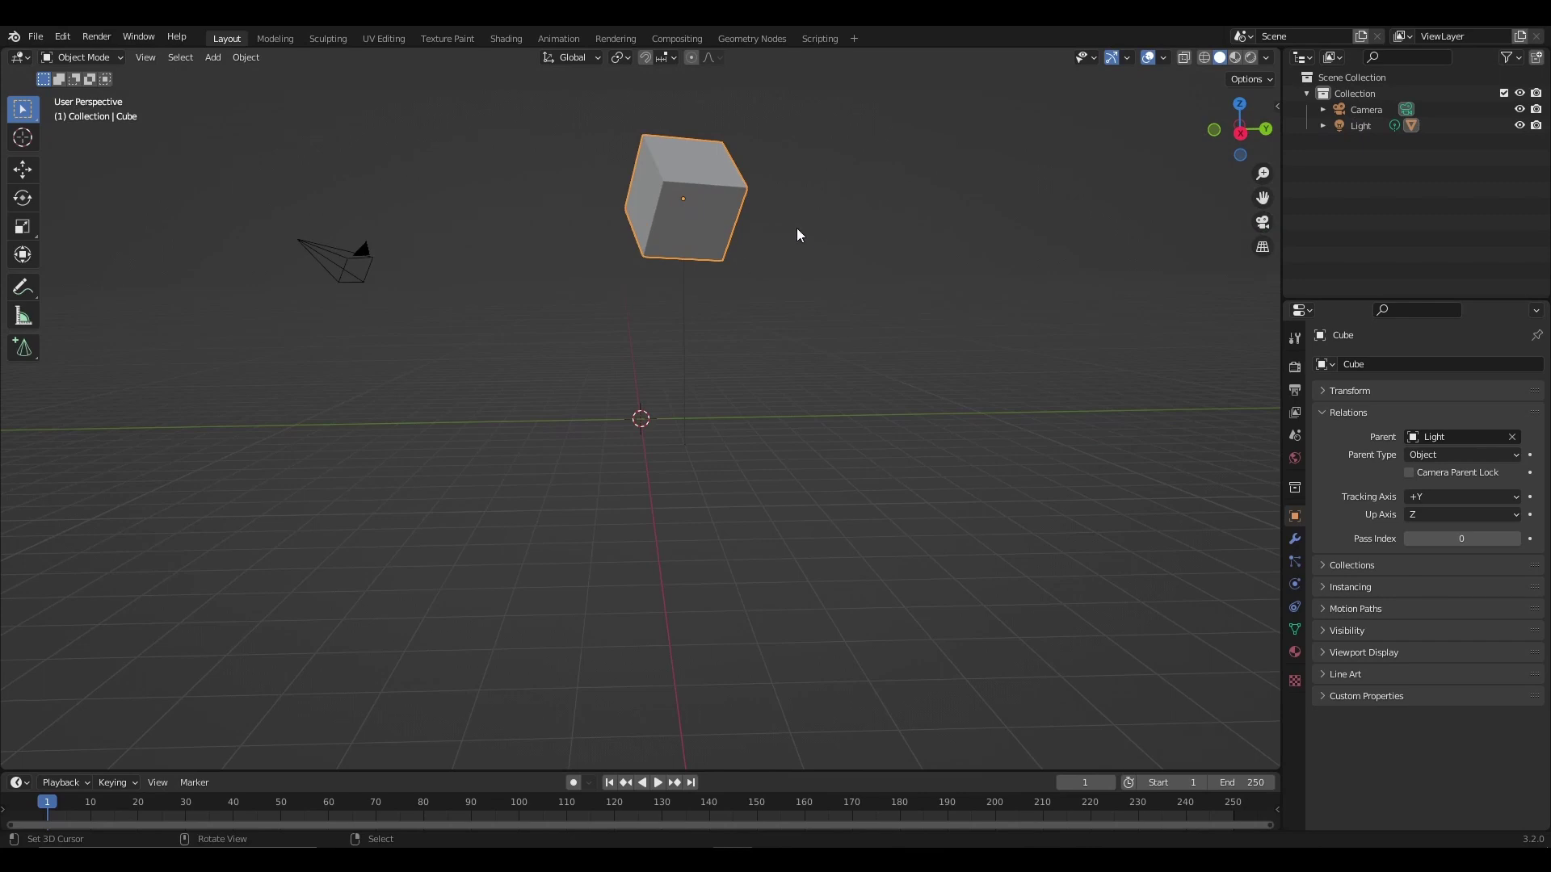
Step: Show the parented cube's transform values and clear its Light parent
middle_drag(675, 270, 776, 275)
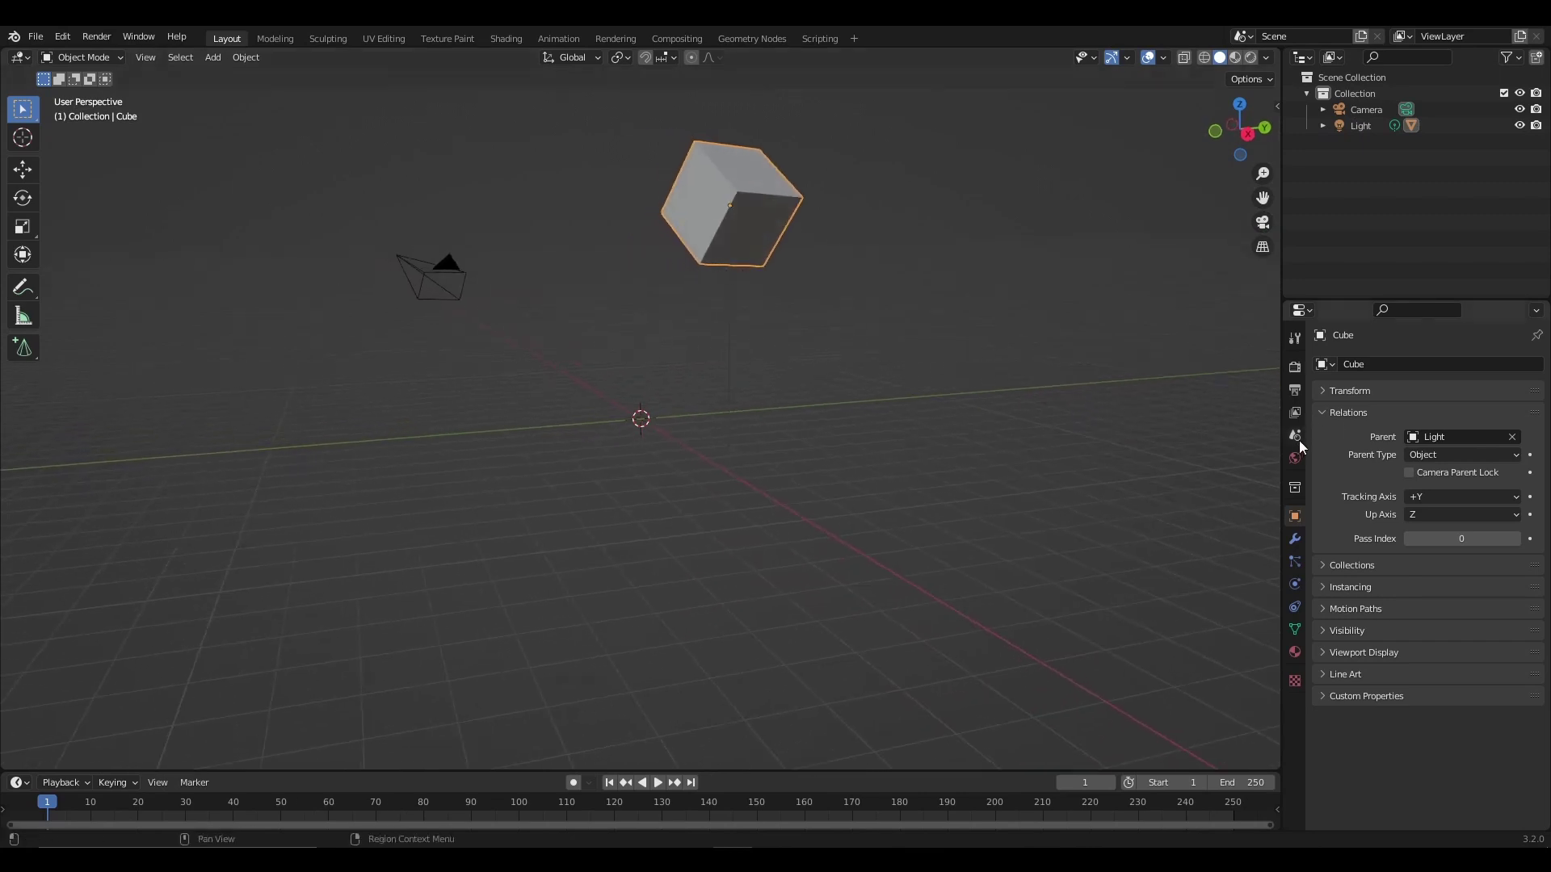
click(1334, 391)
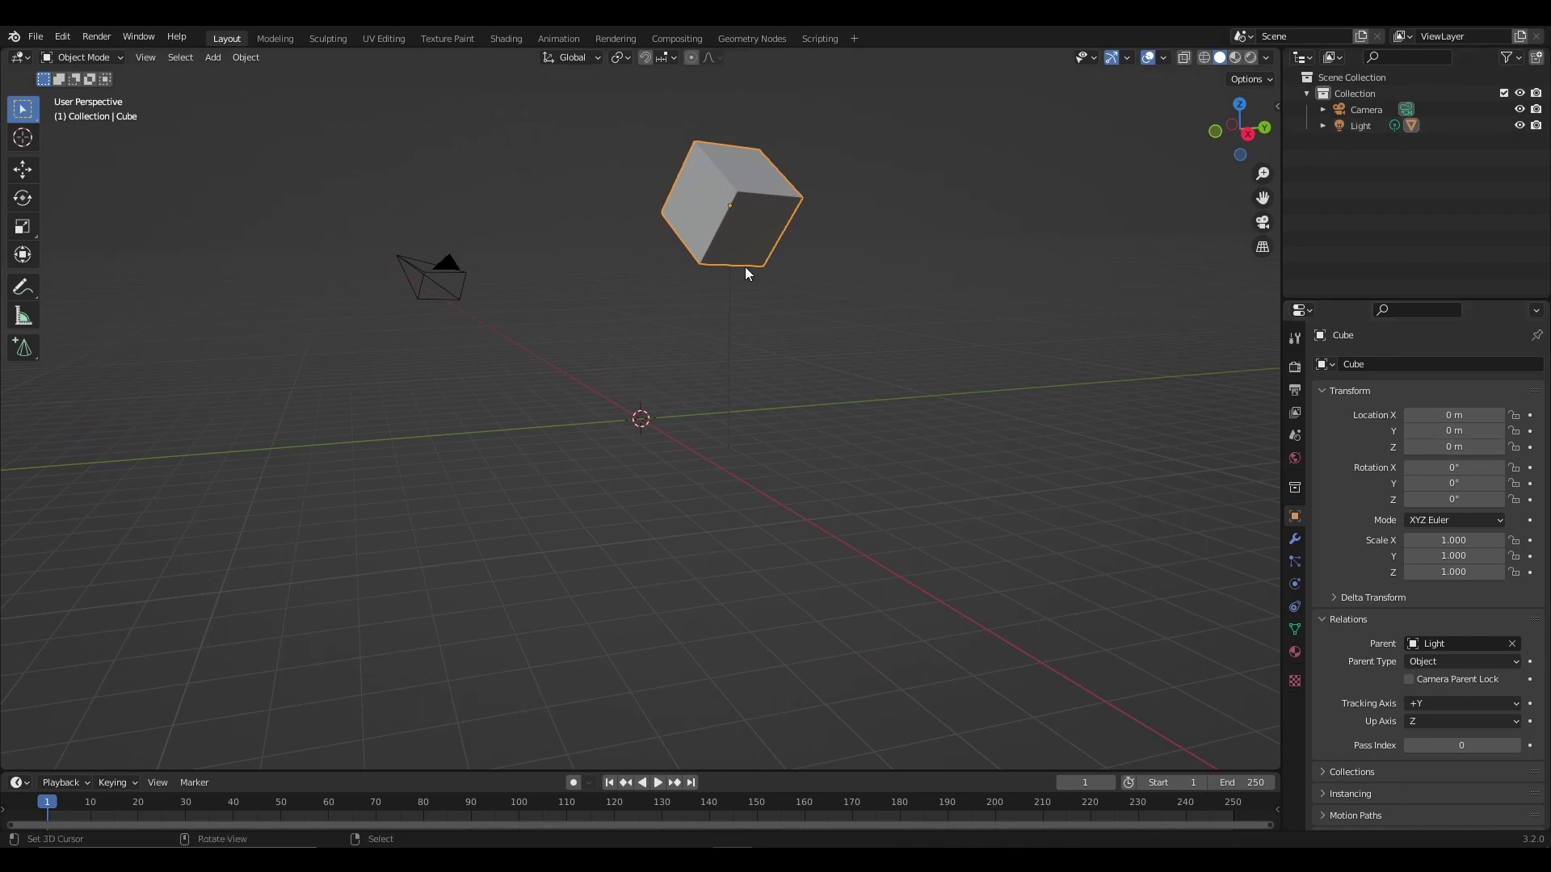
click(1512, 643)
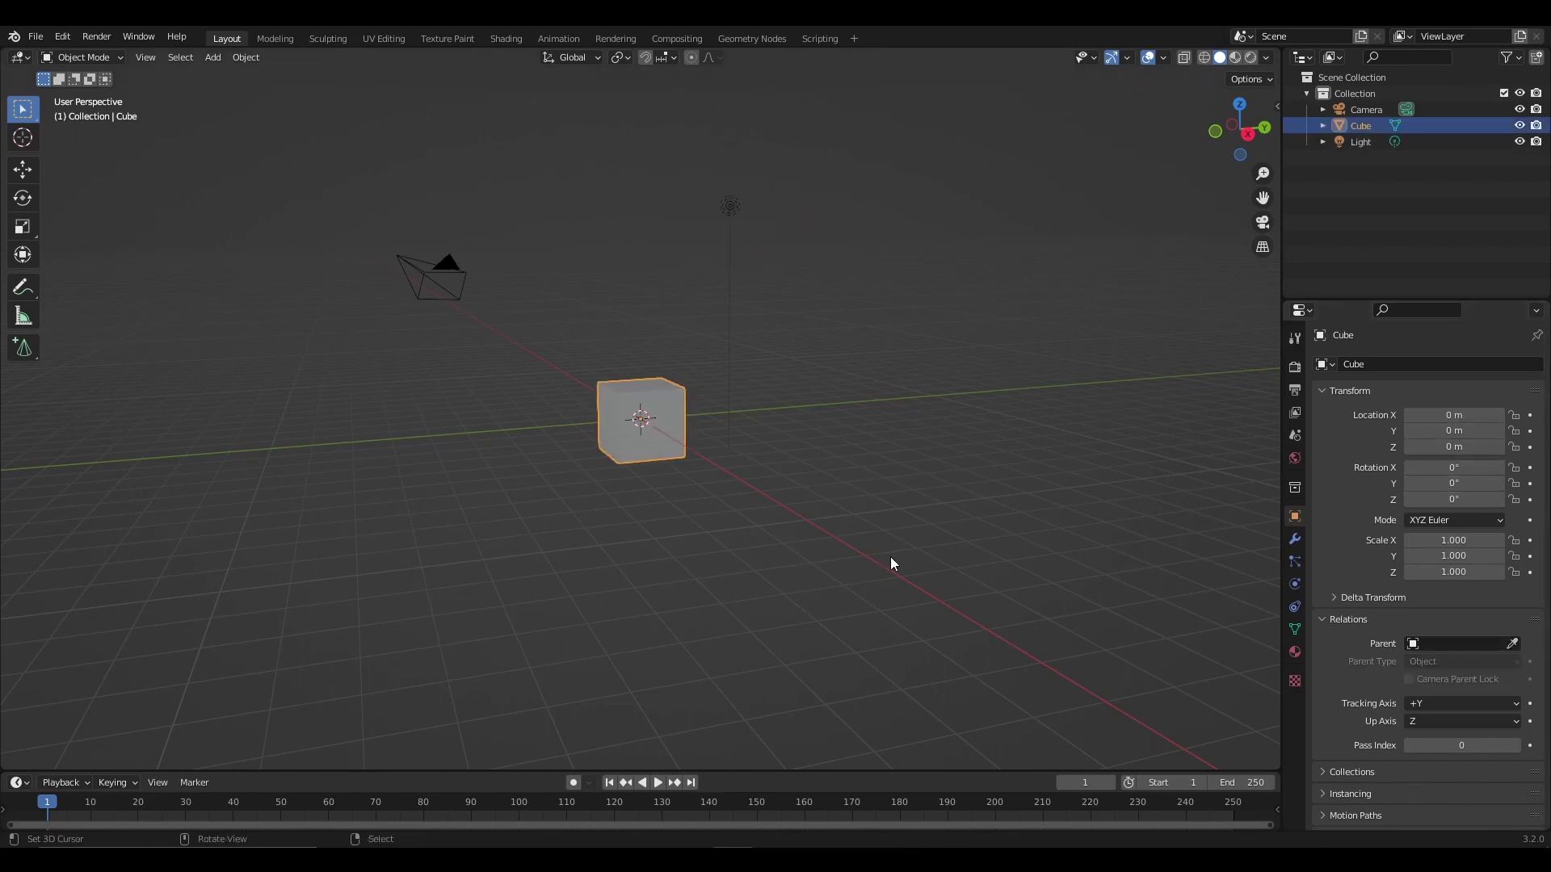
Step: Examine the cube's Collections settings to see which collection it belongs to
click(1321, 390)
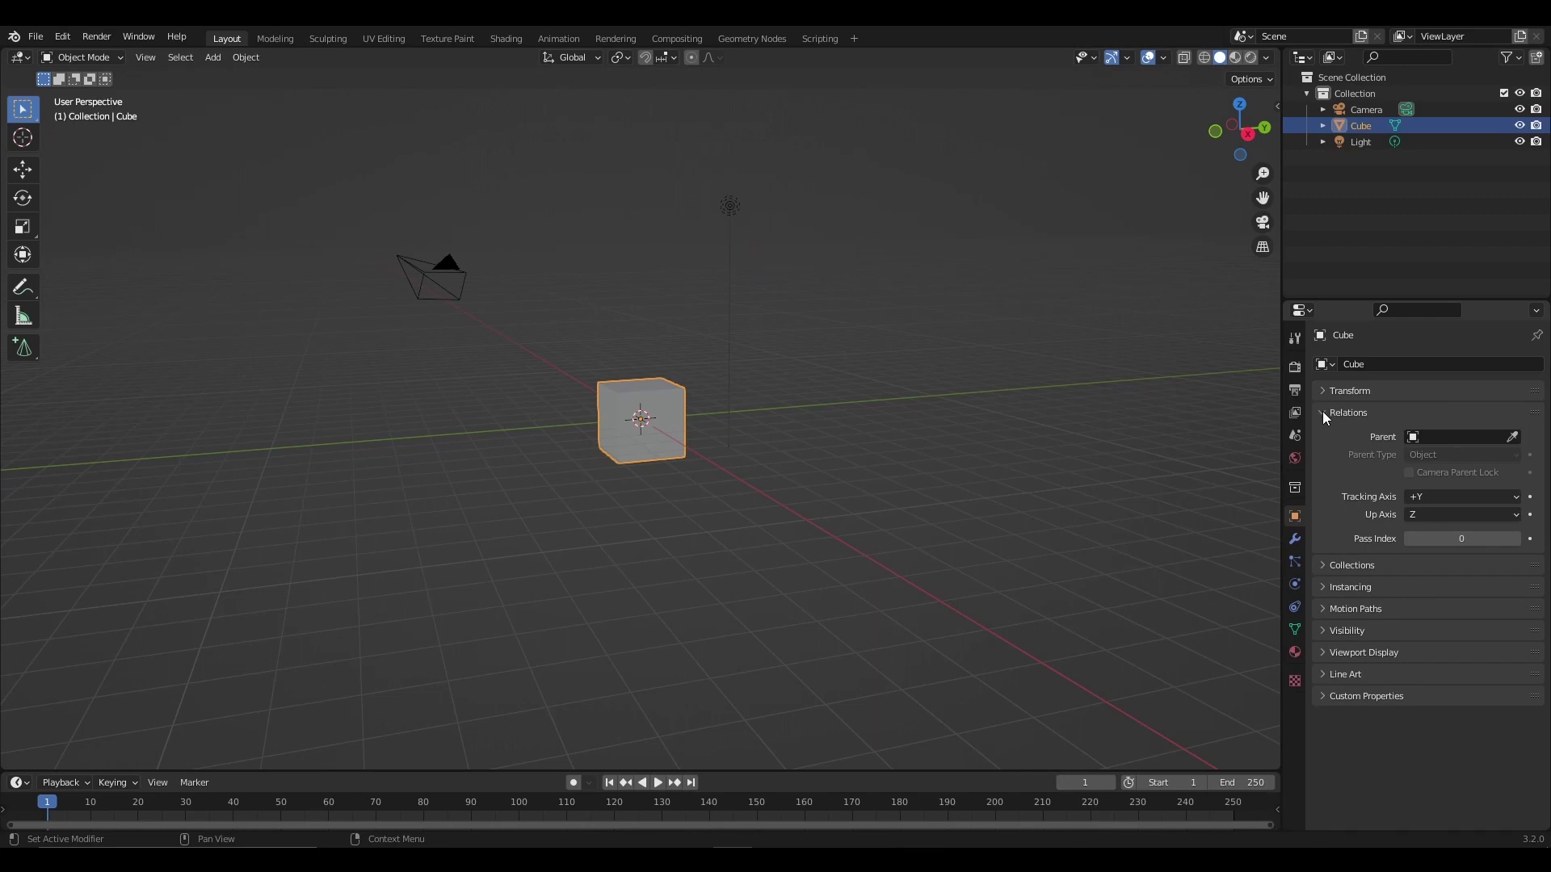
click(1322, 412)
click(1321, 434)
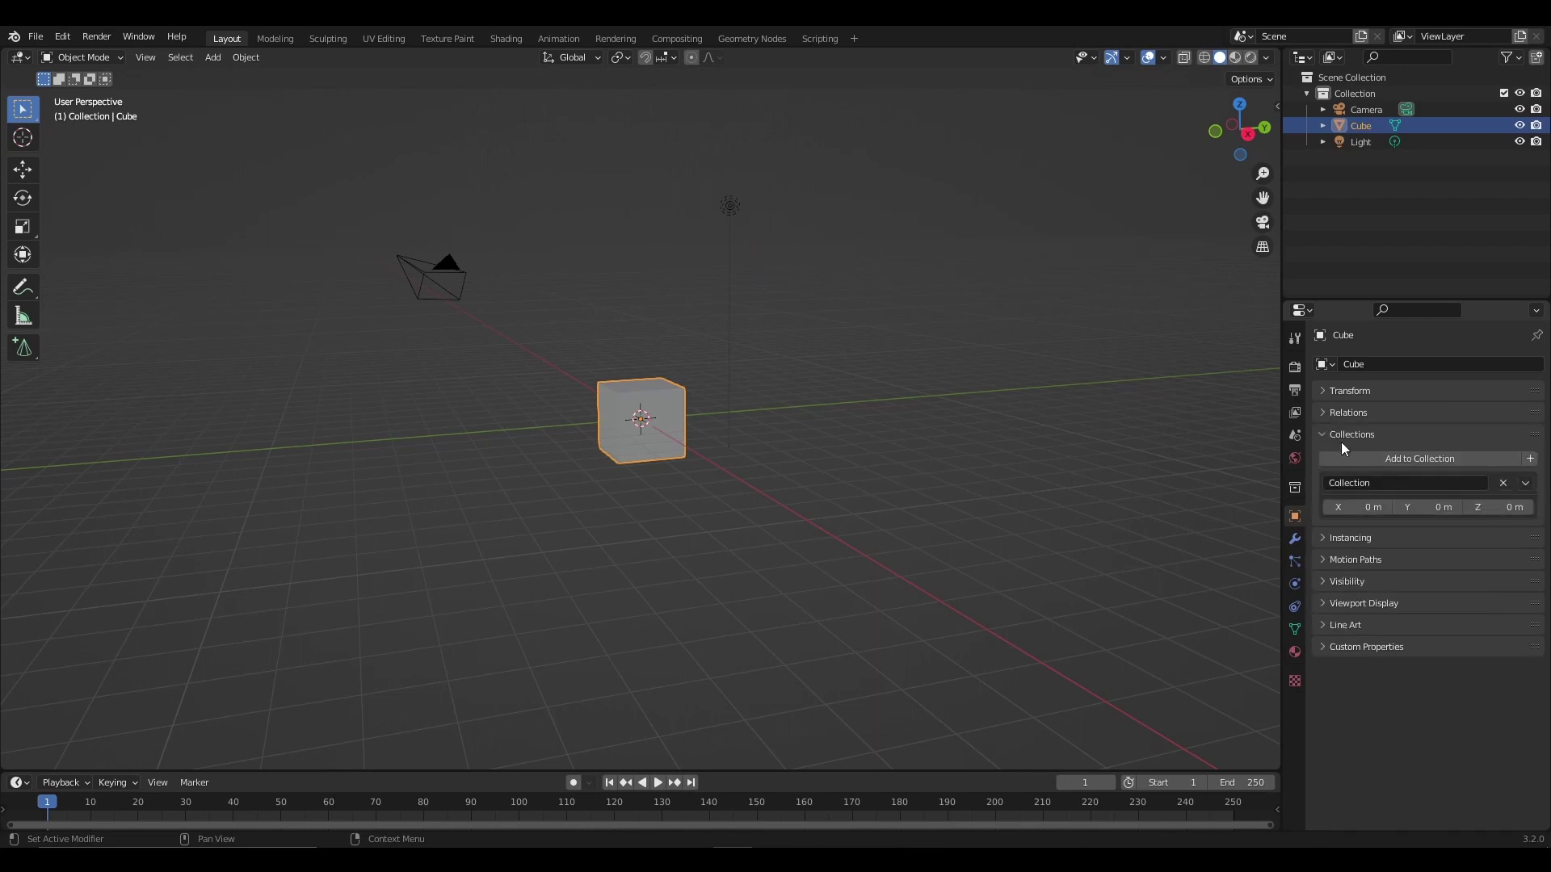
middle_drag(720, 458, 719, 406)
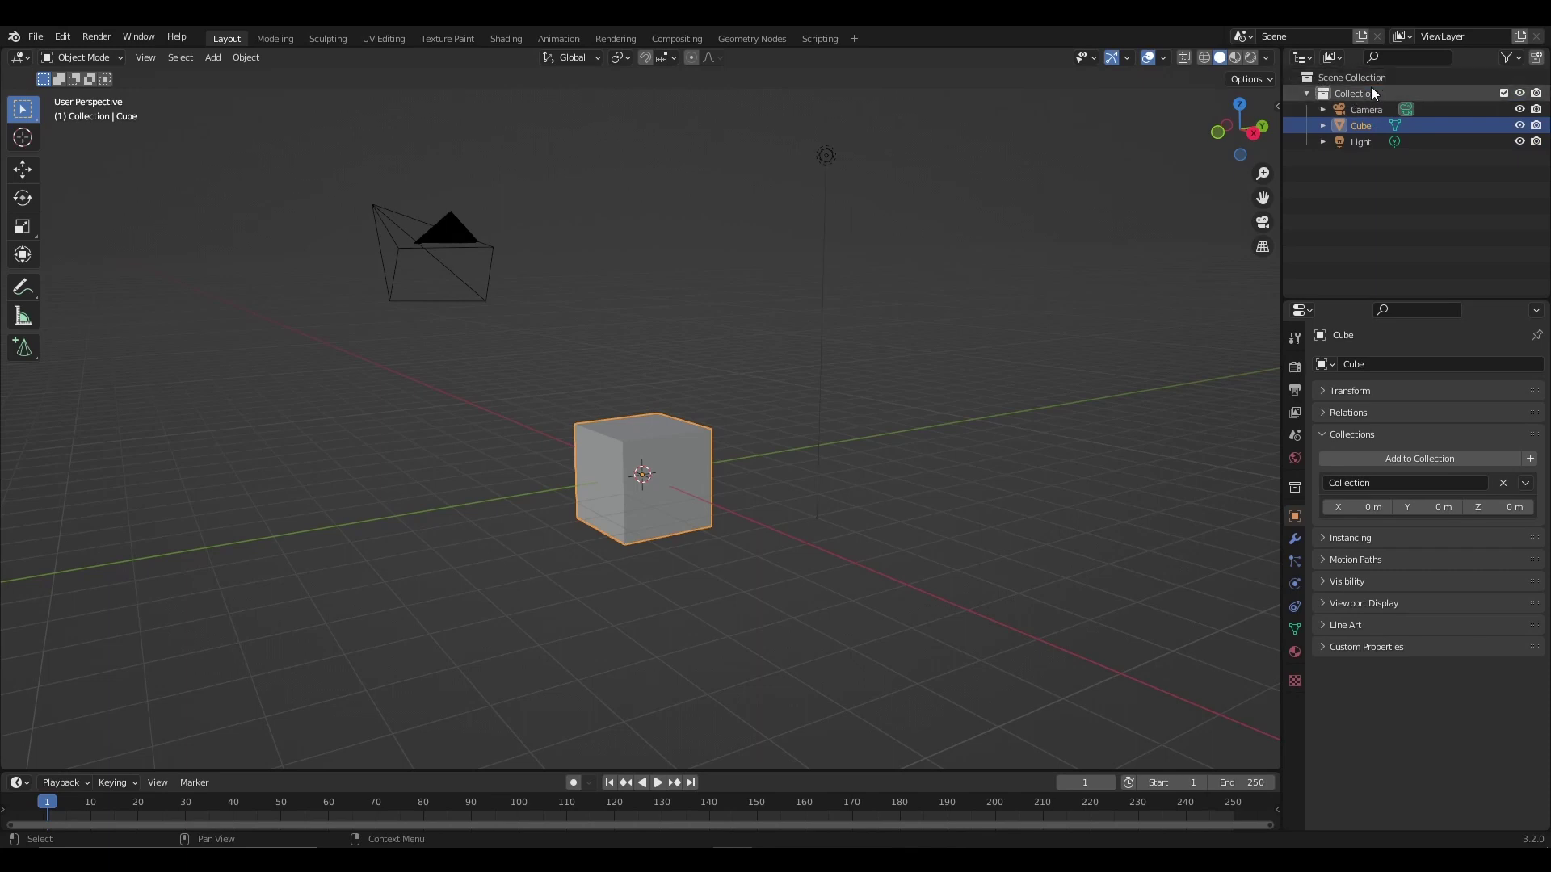
Step: Review the cube's Instancing options and its Motion Paths settings
click(1319, 434)
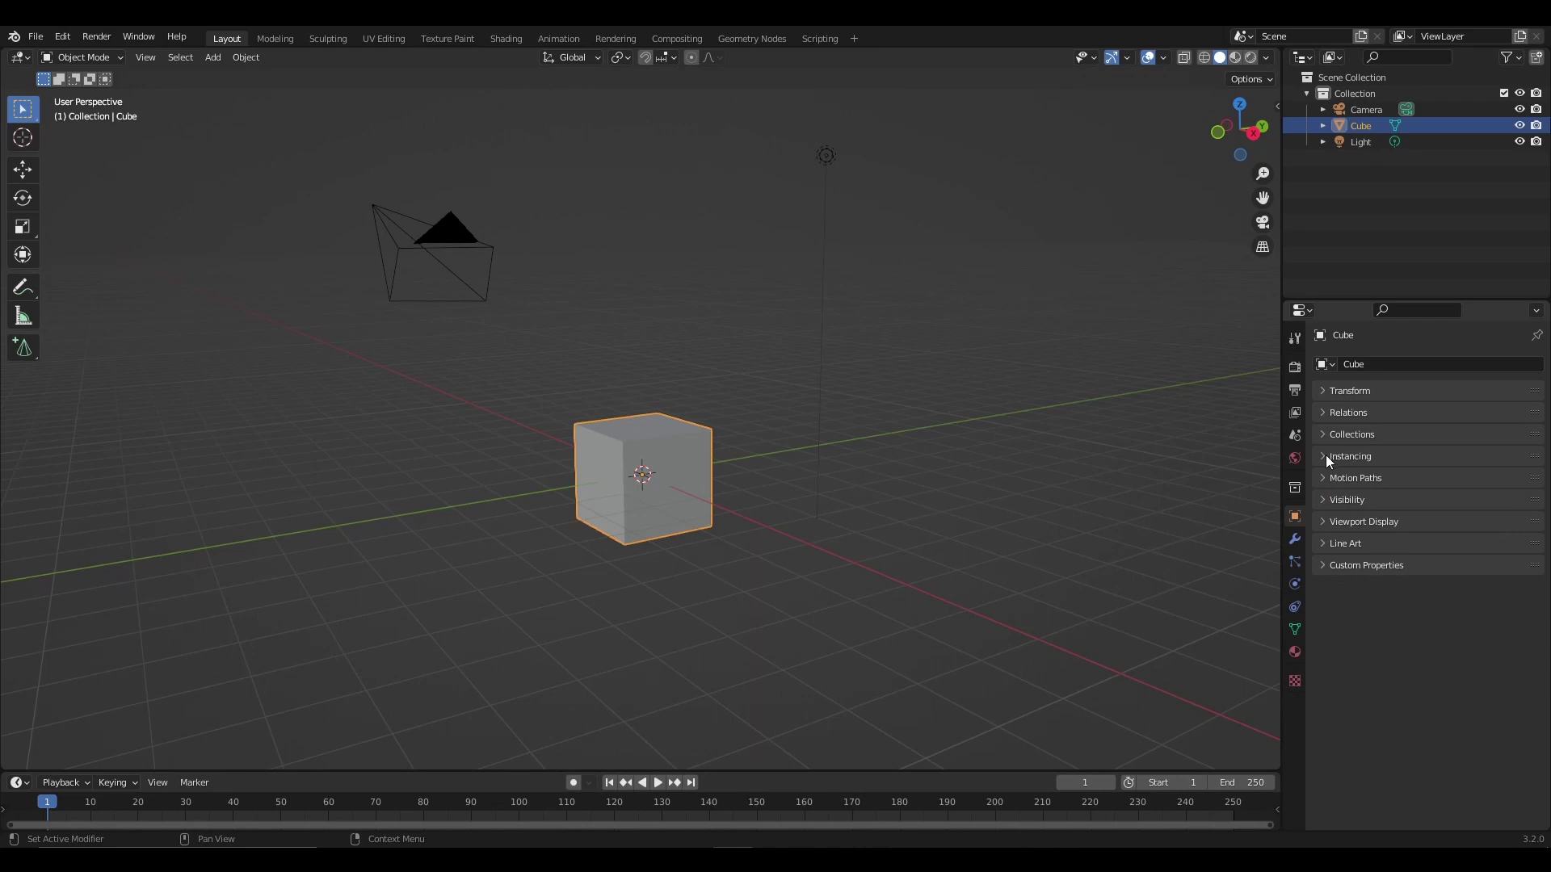
click(1326, 459)
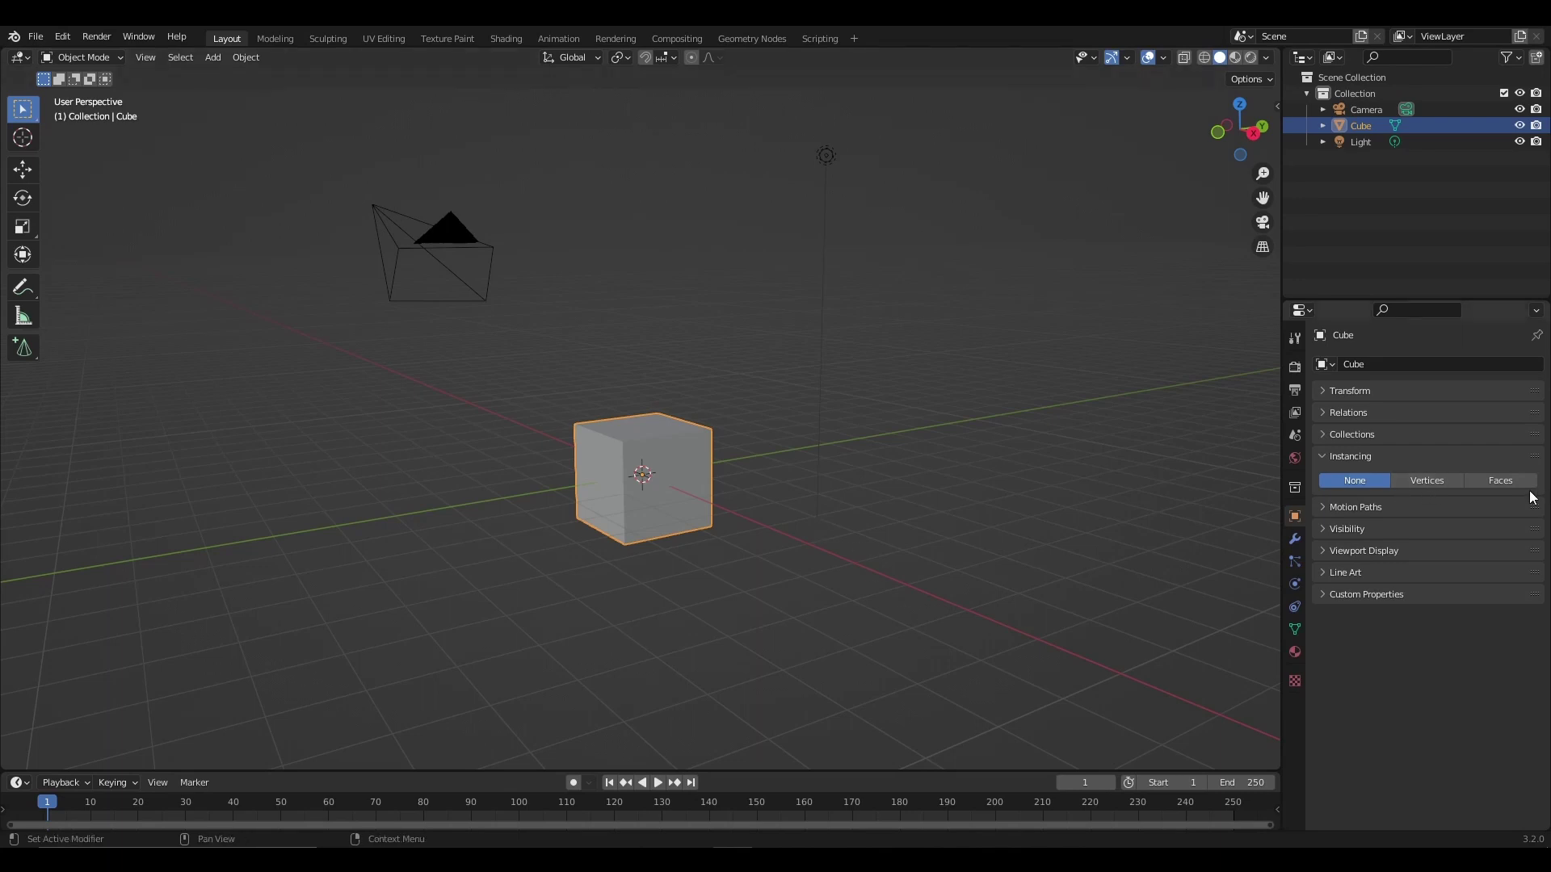
click(1325, 457)
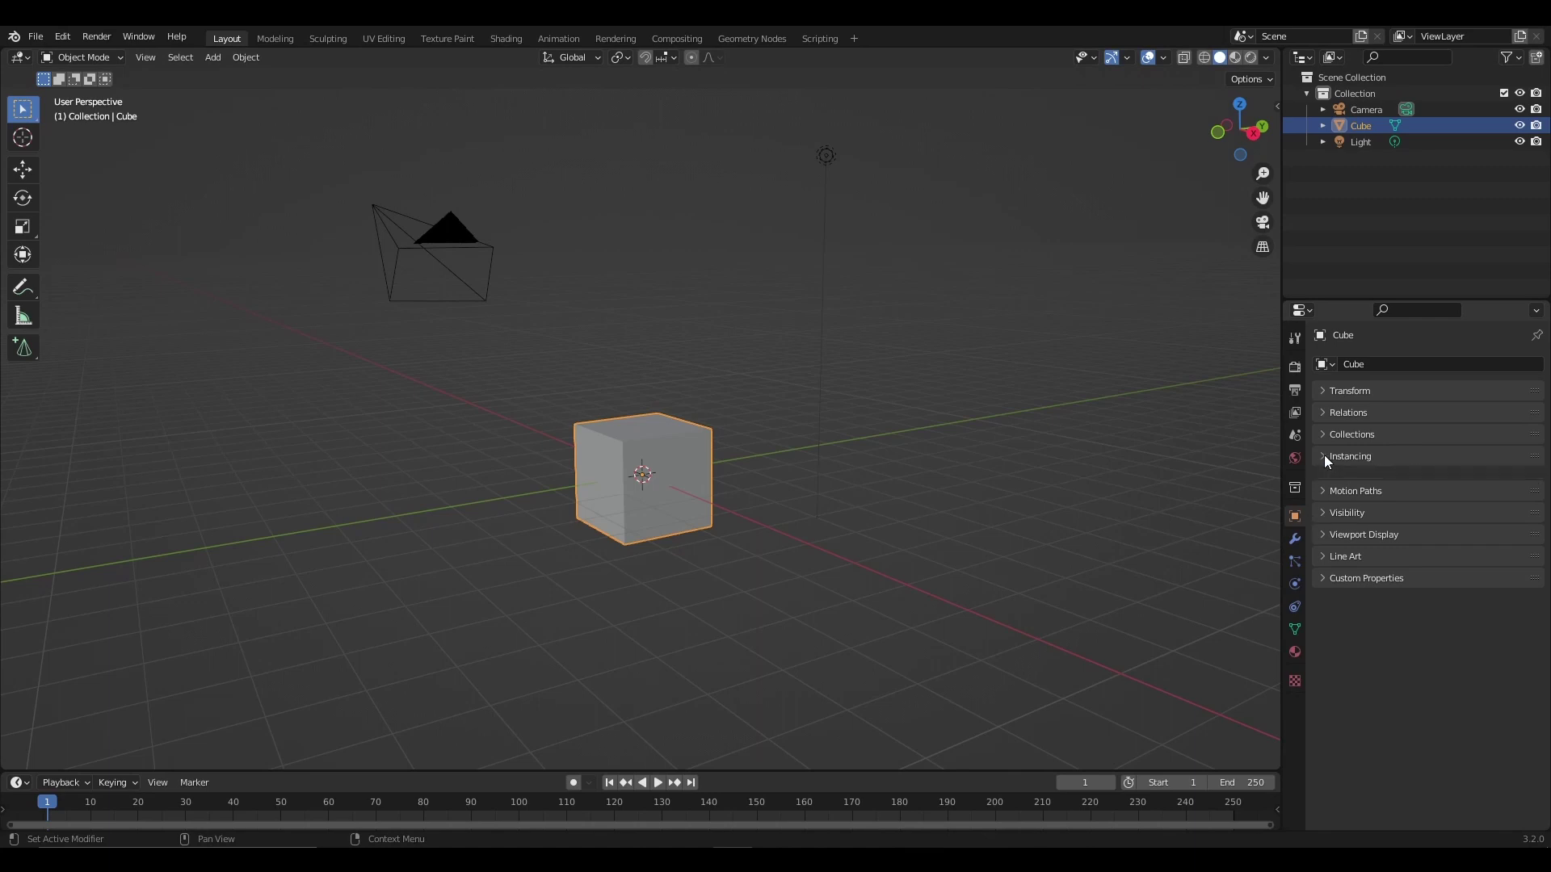
click(1322, 477)
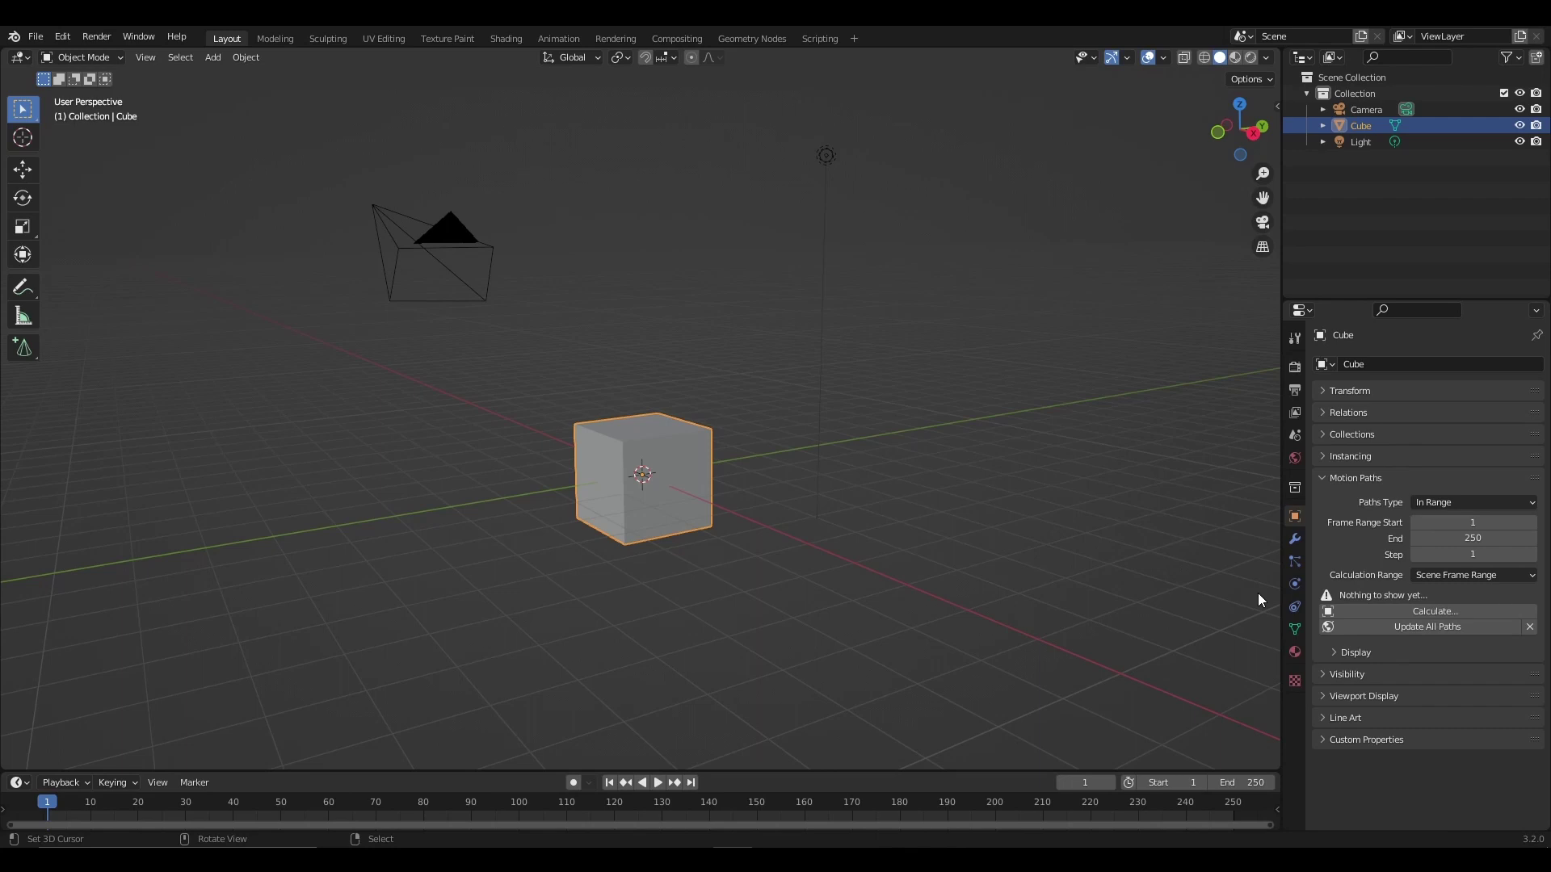
click(1323, 478)
Step: Disable Selectable in the cube's Visibility settings and test it by box-selecting around the cube
click(1326, 499)
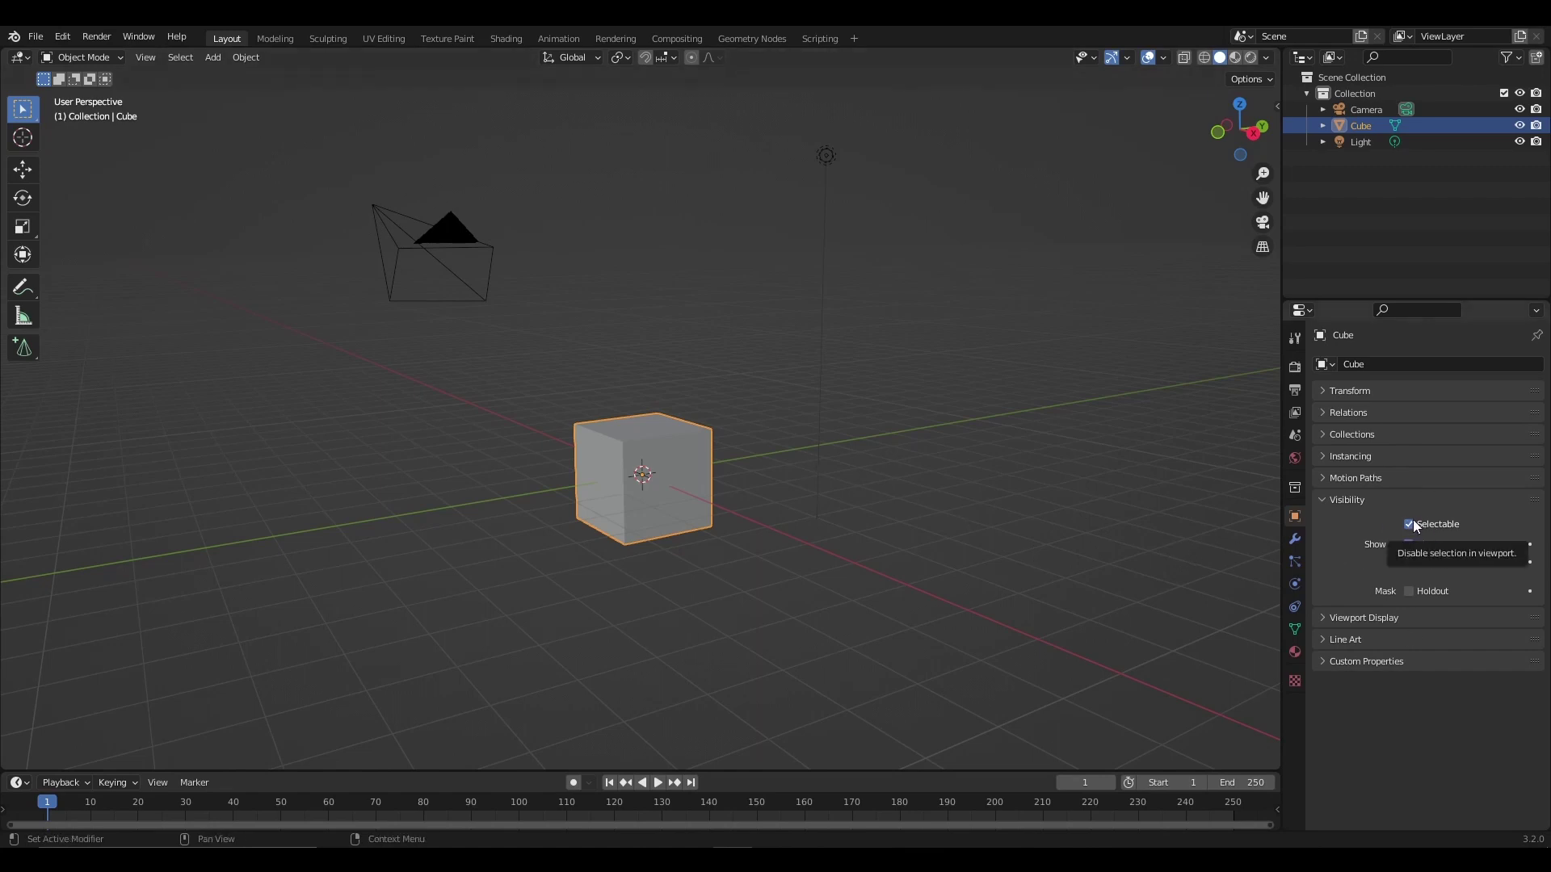
click(734, 451)
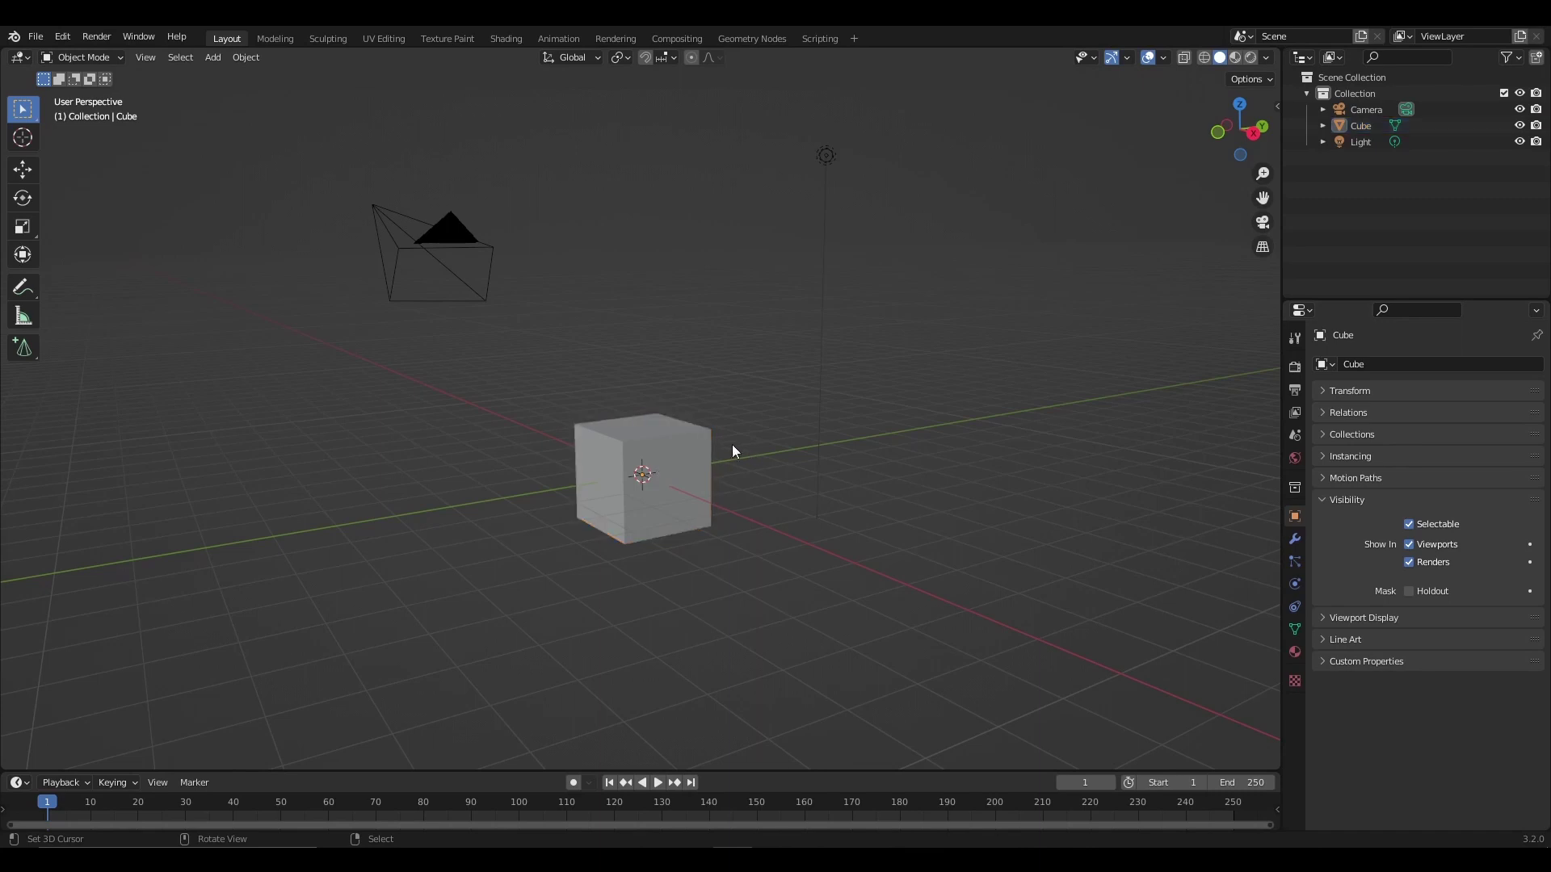
key(ctrl+z)
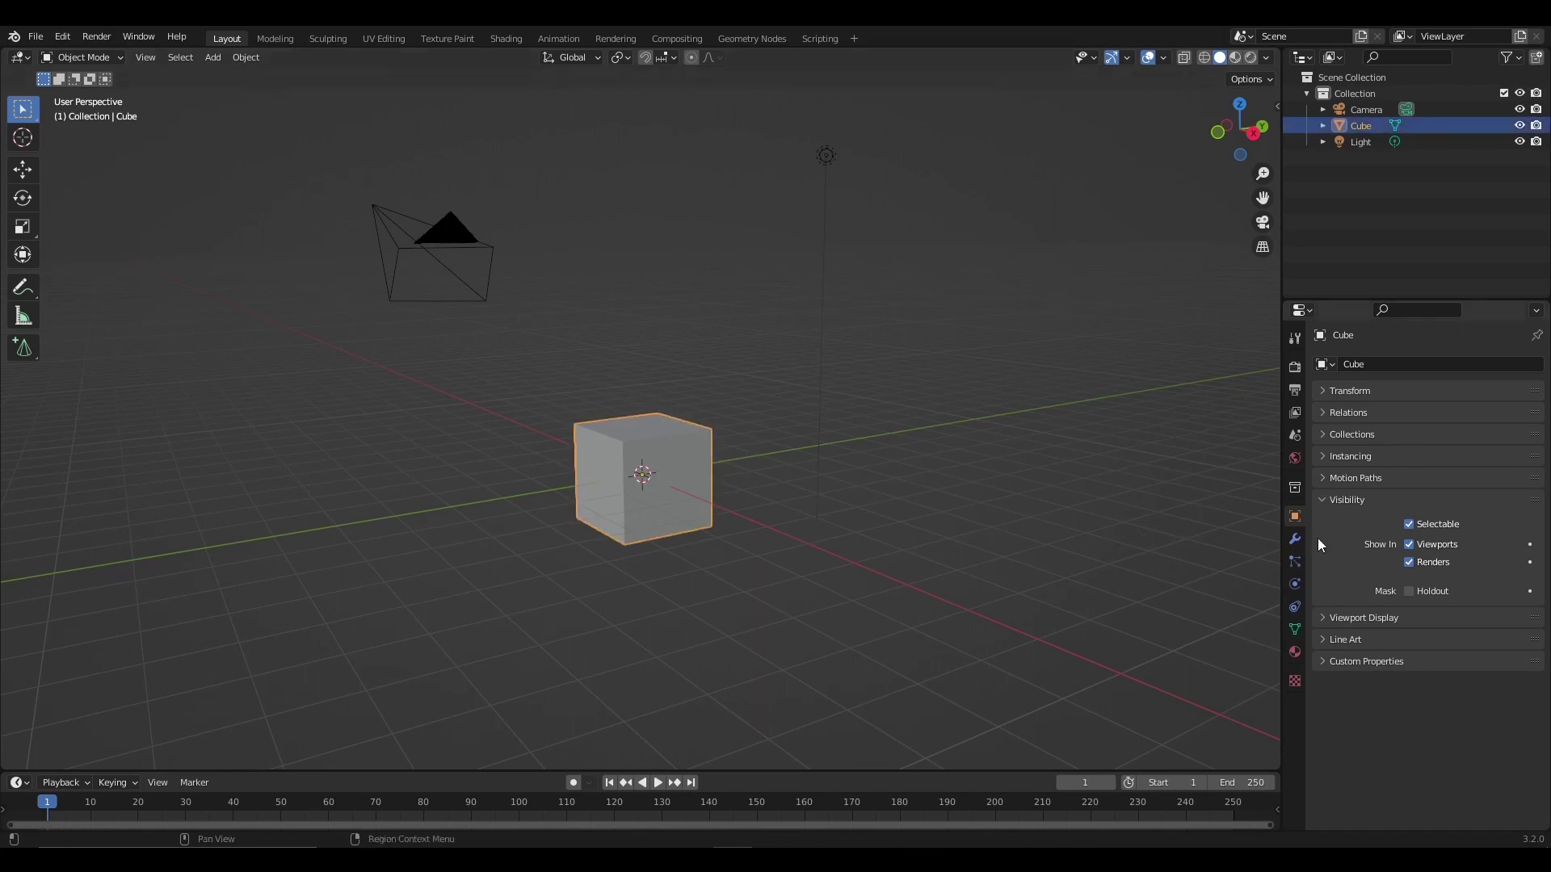
click(1408, 524)
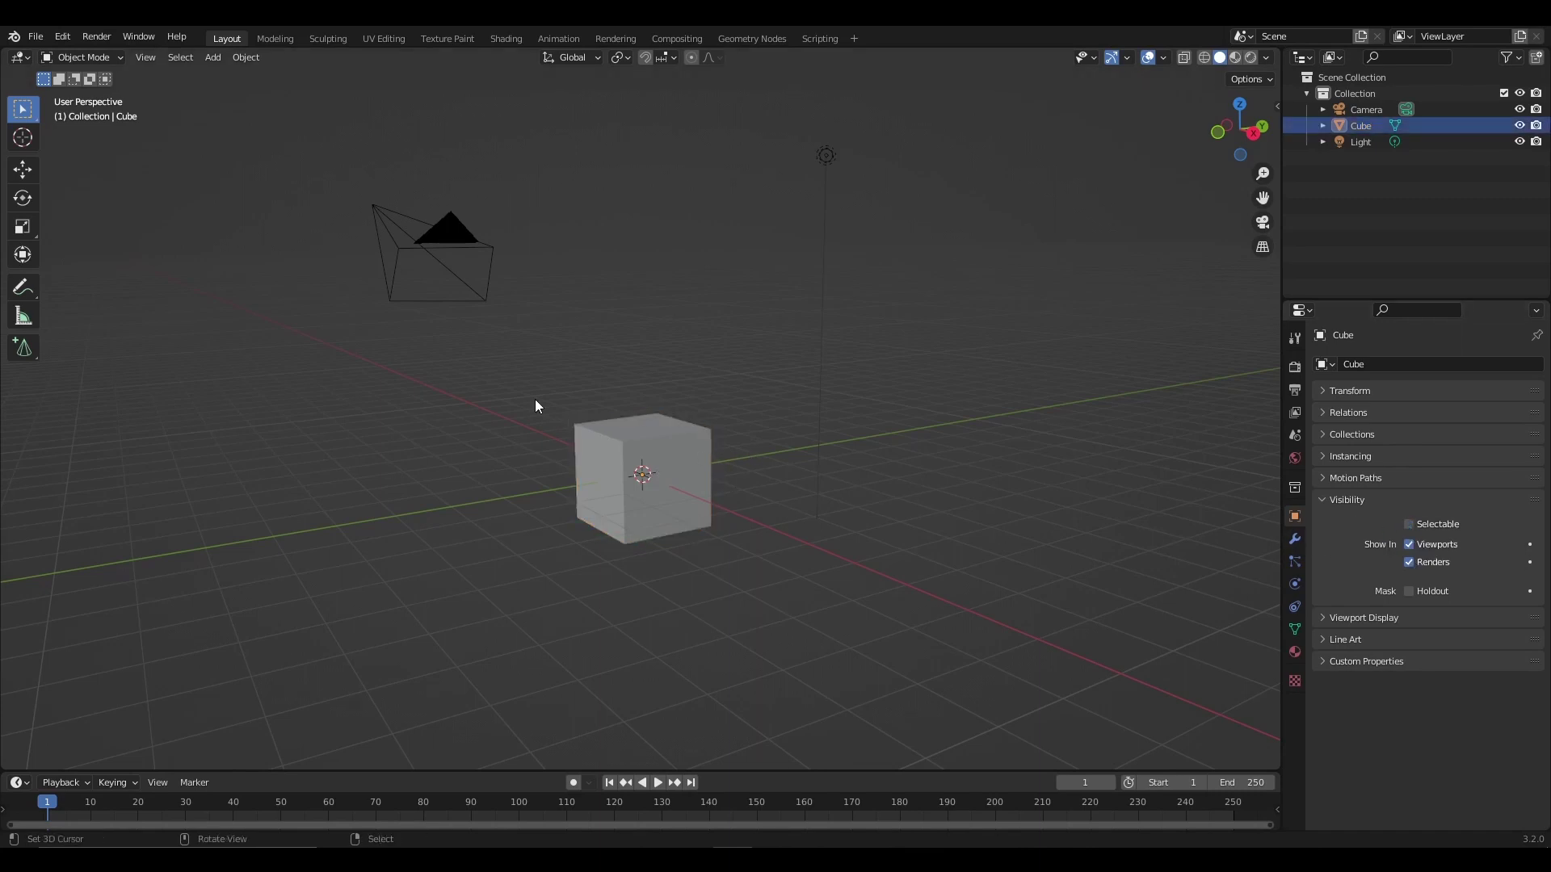
drag(521, 368, 734, 521)
drag(502, 416, 747, 610)
Step: Toggle the cube's visibility in viewports and renders off and back on
click(1412, 548)
click(1411, 546)
click(1412, 565)
click(1413, 564)
click(1409, 562)
click(1410, 563)
Step: Open the cube's Viewport Display settings and toggle its Name label on and off
click(1323, 499)
click(1324, 520)
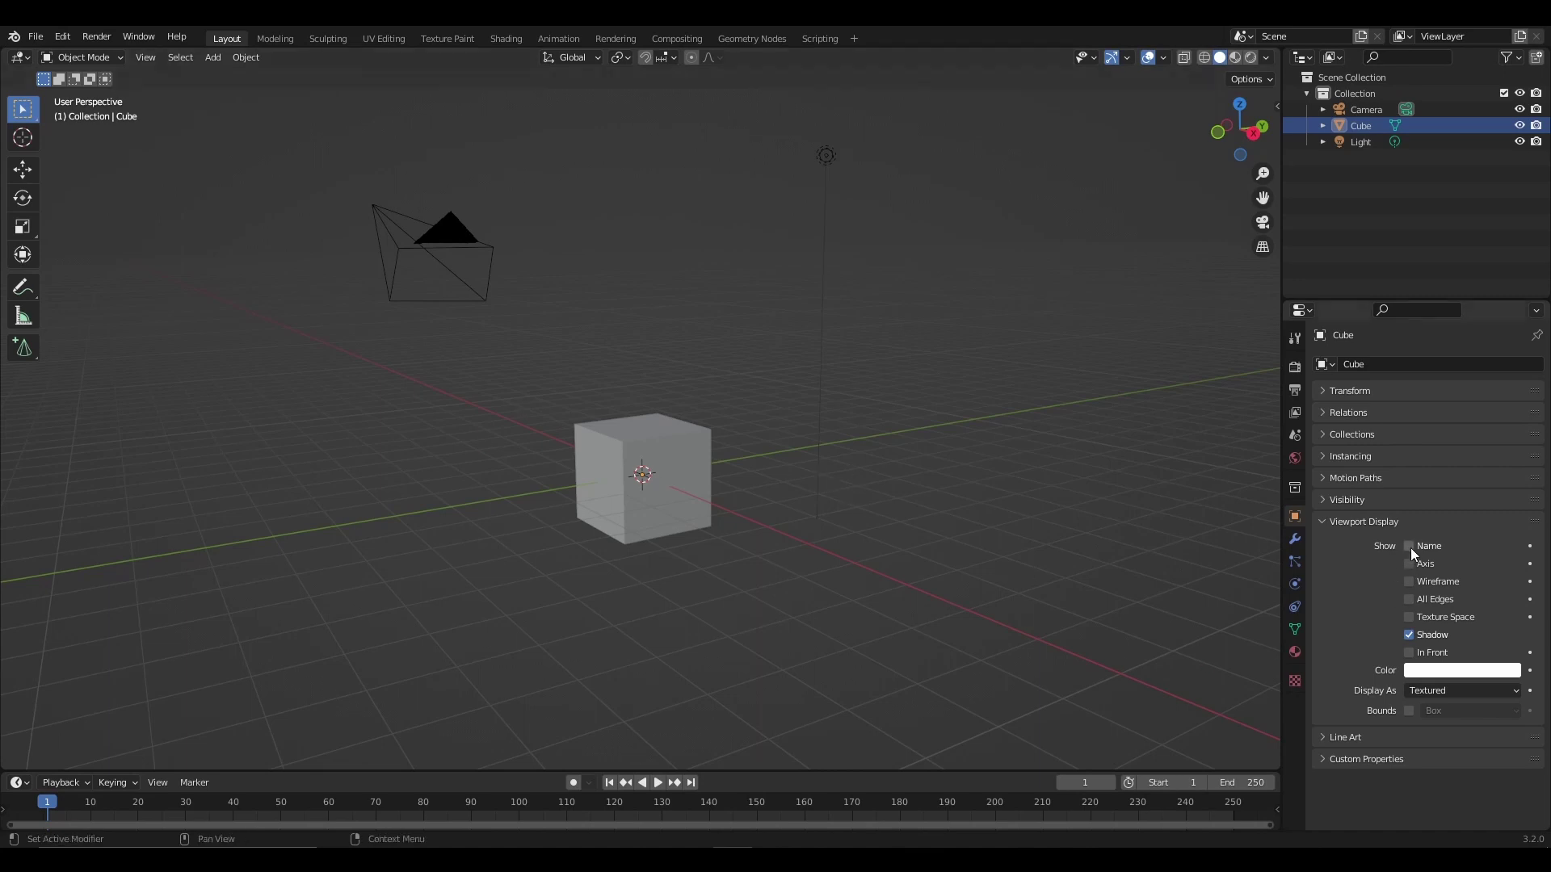
scroll(662, 516, up, 3)
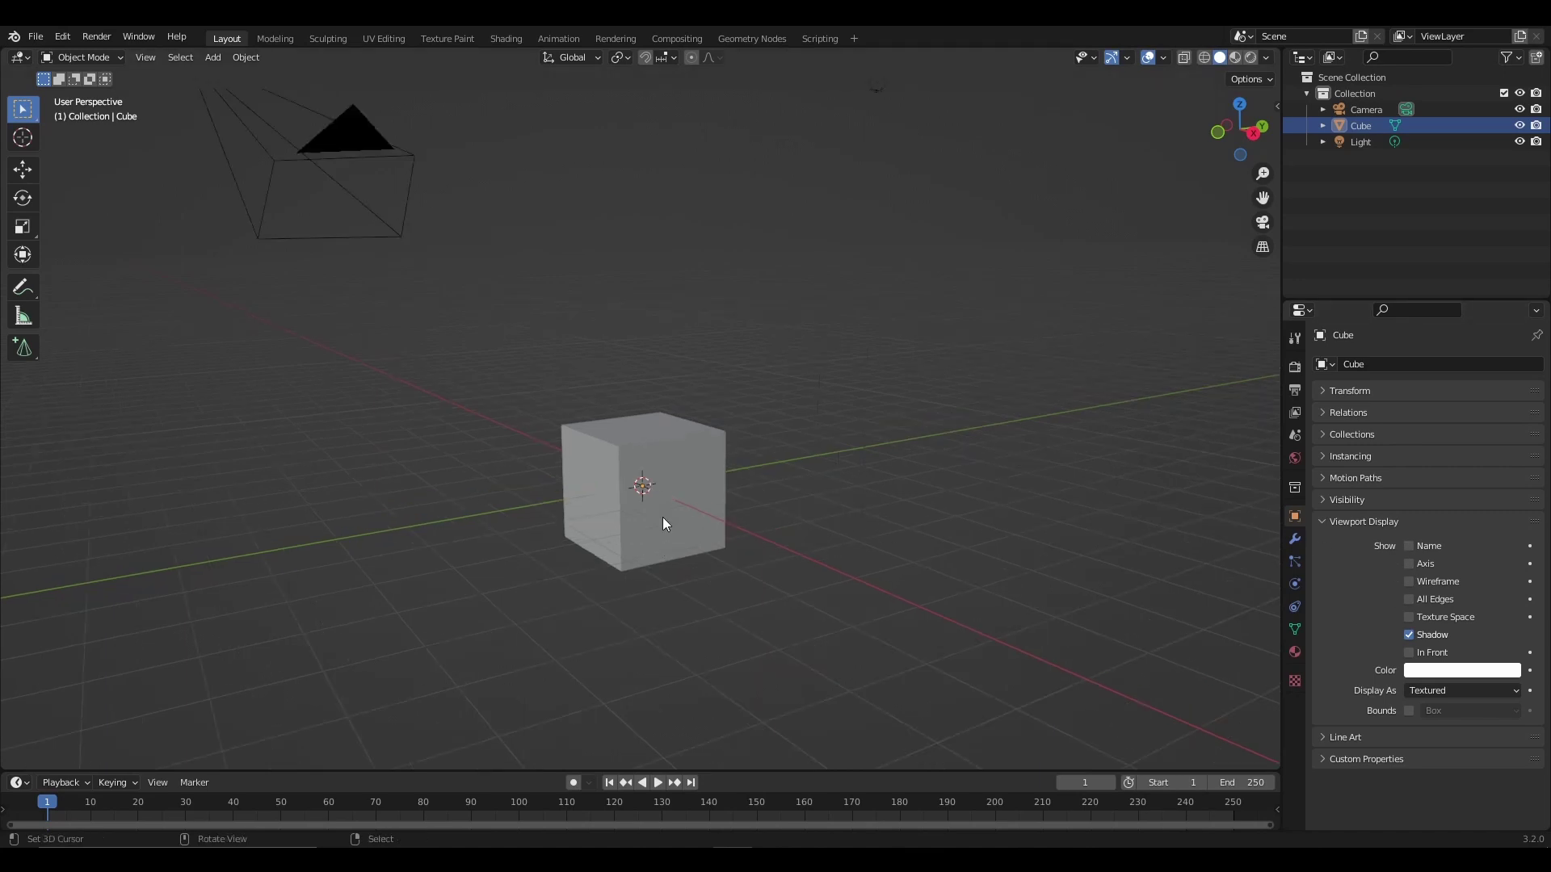
click(1410, 546)
scroll(750, 575, up, 3)
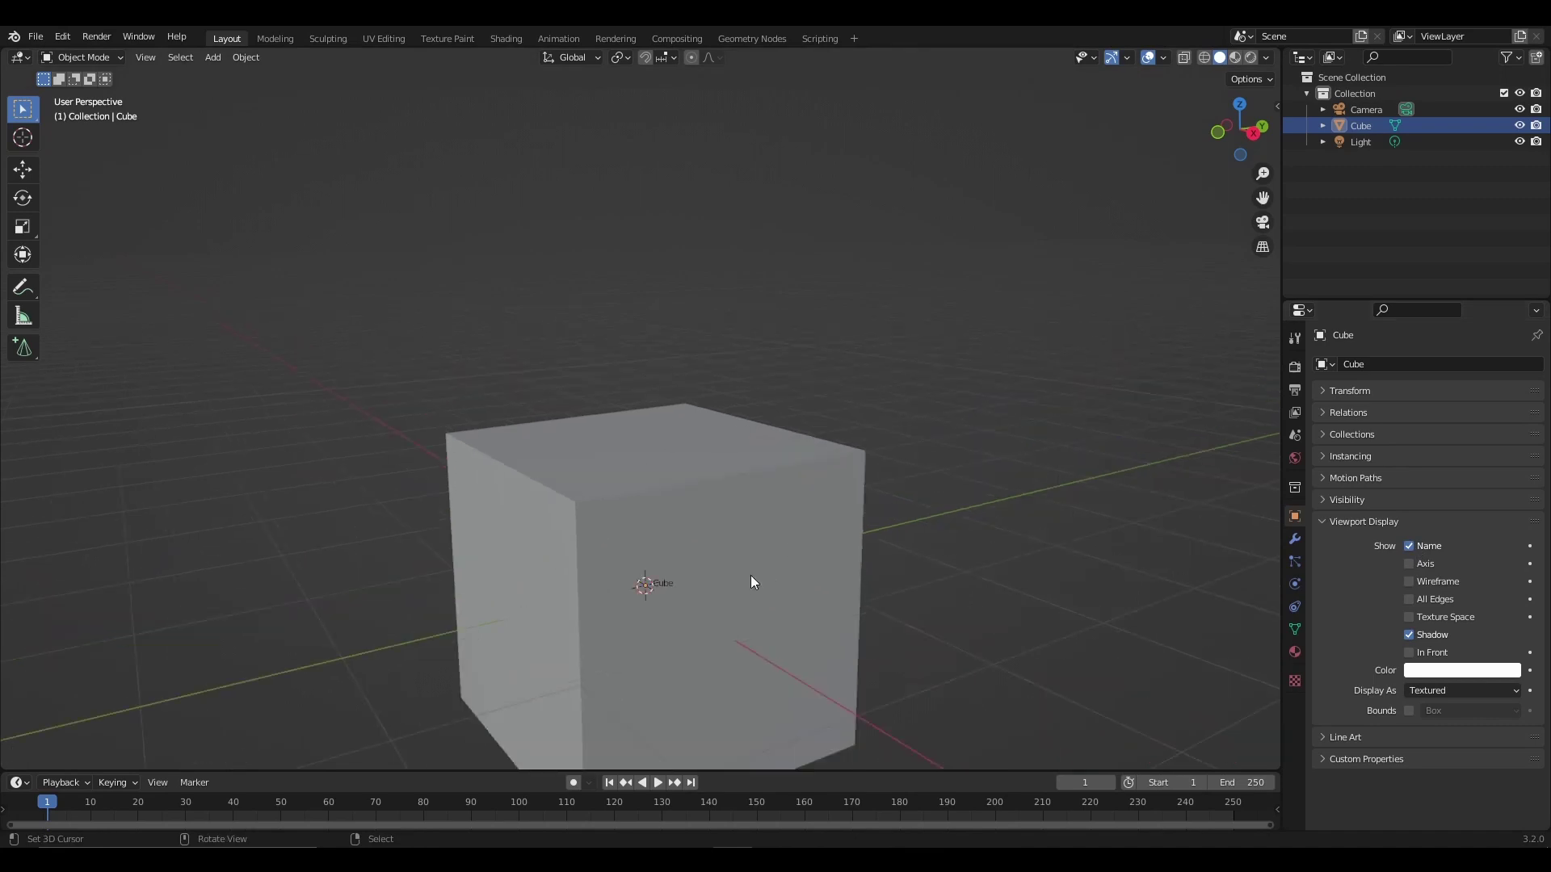
scroll(696, 629, down, 3)
click(1417, 548)
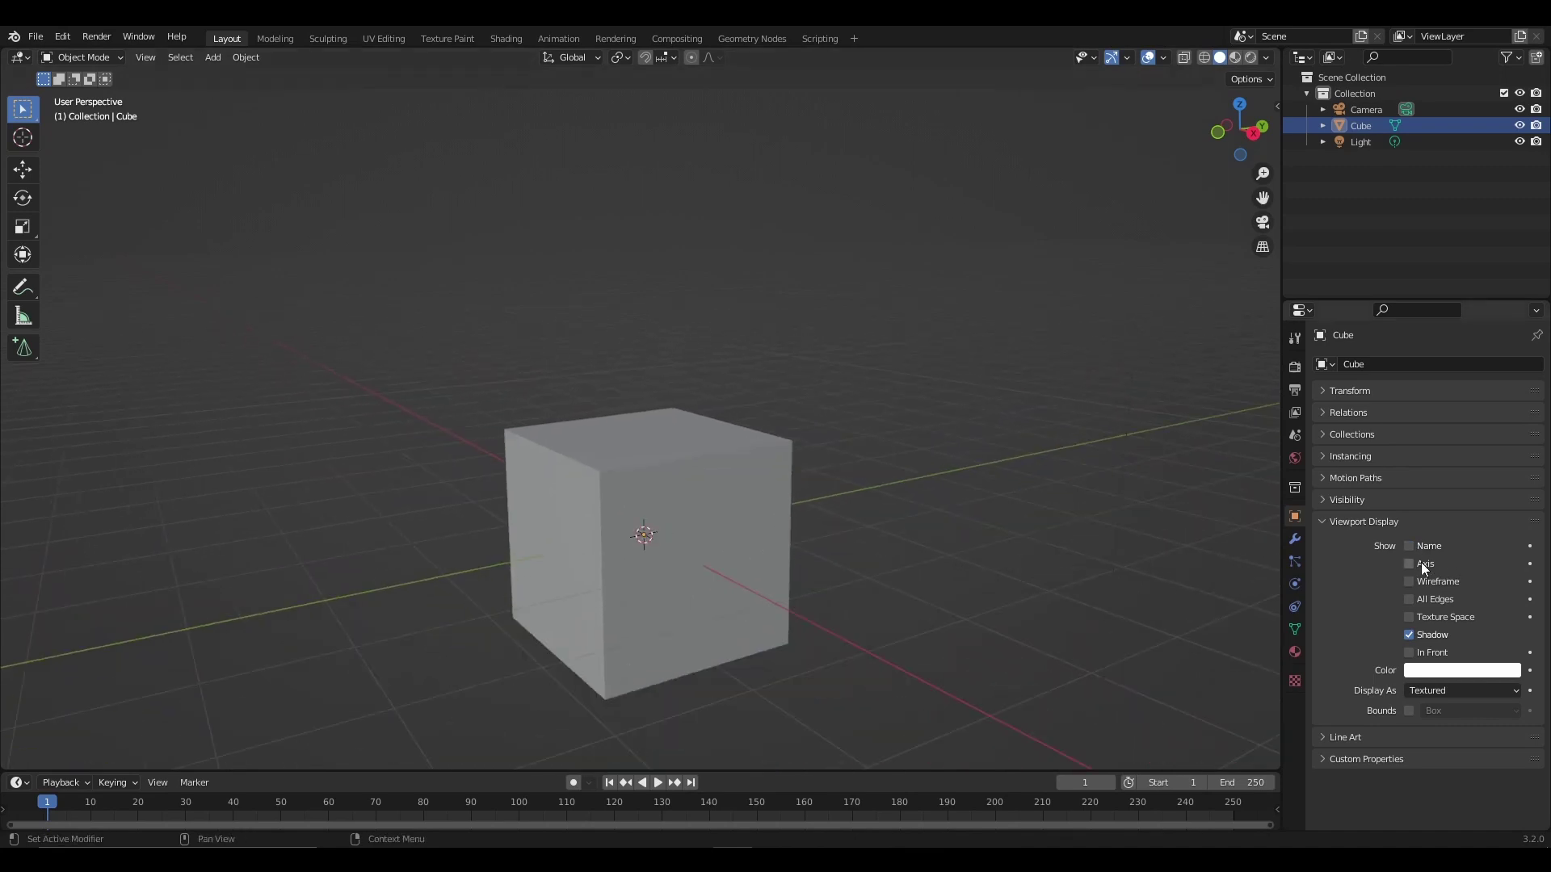
Step: Toggle the cube's Axis and Wireframe display on and off, viewing each from different angles
click(1418, 563)
middle_drag(768, 521, 613, 517)
click(1409, 564)
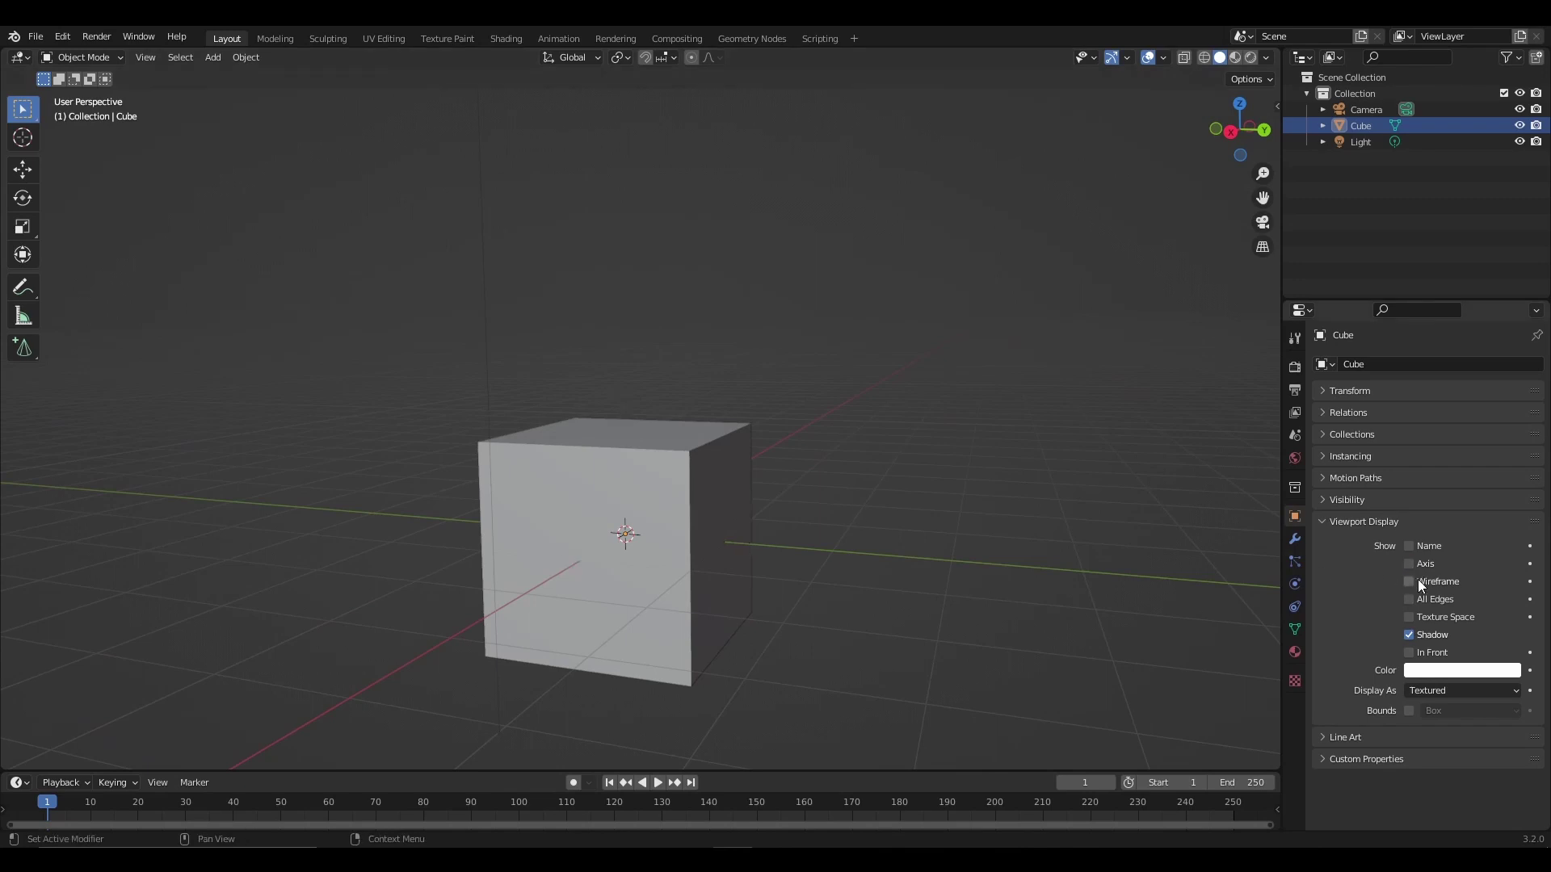
click(1409, 582)
middle_drag(696, 546, 801, 429)
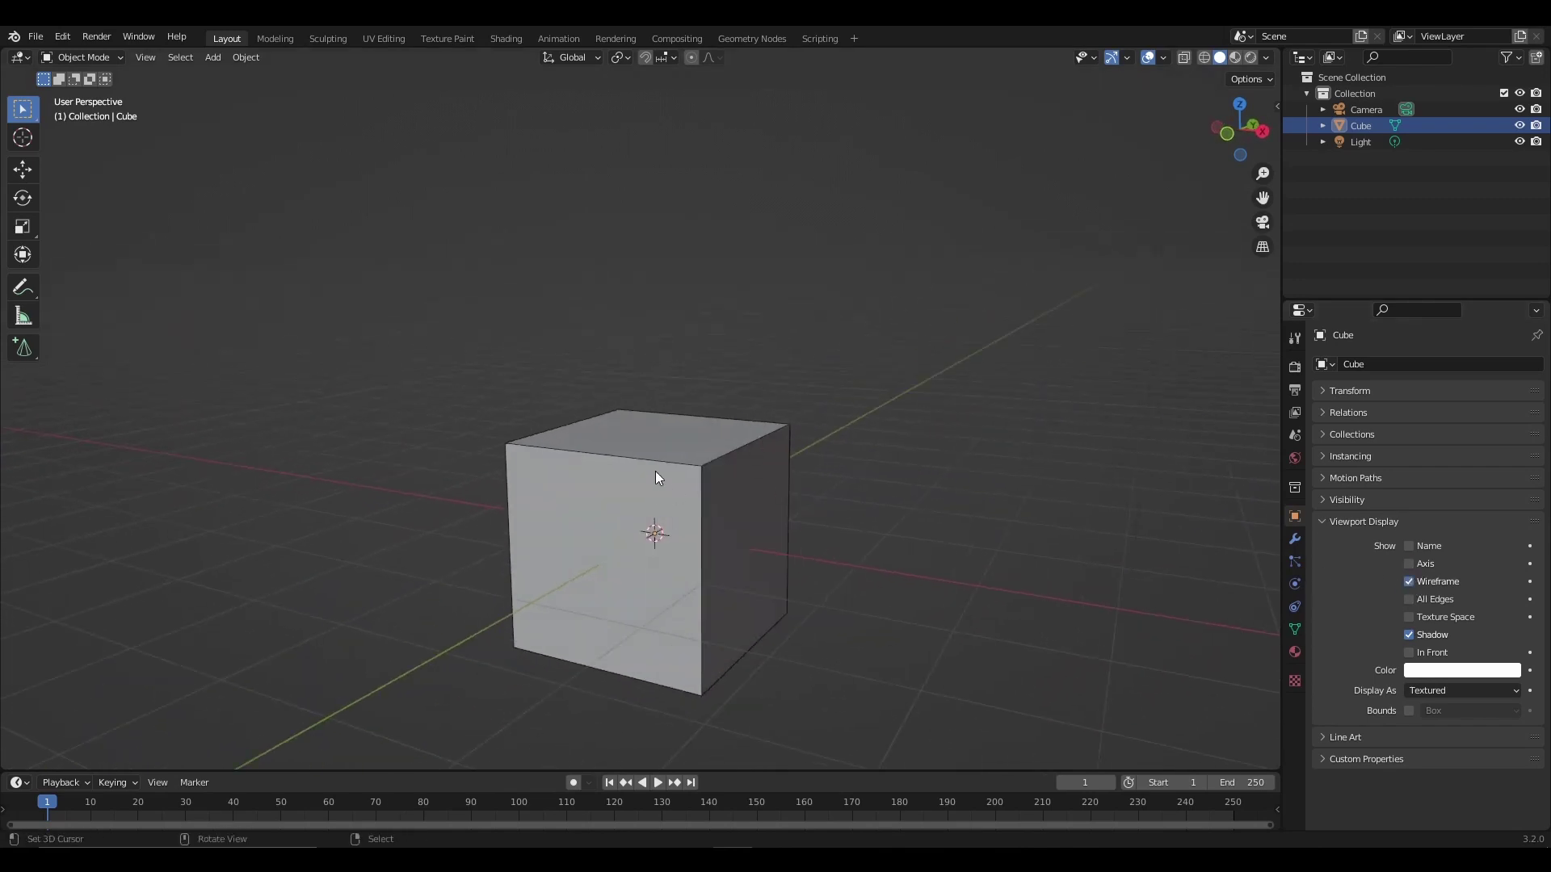
click(1410, 581)
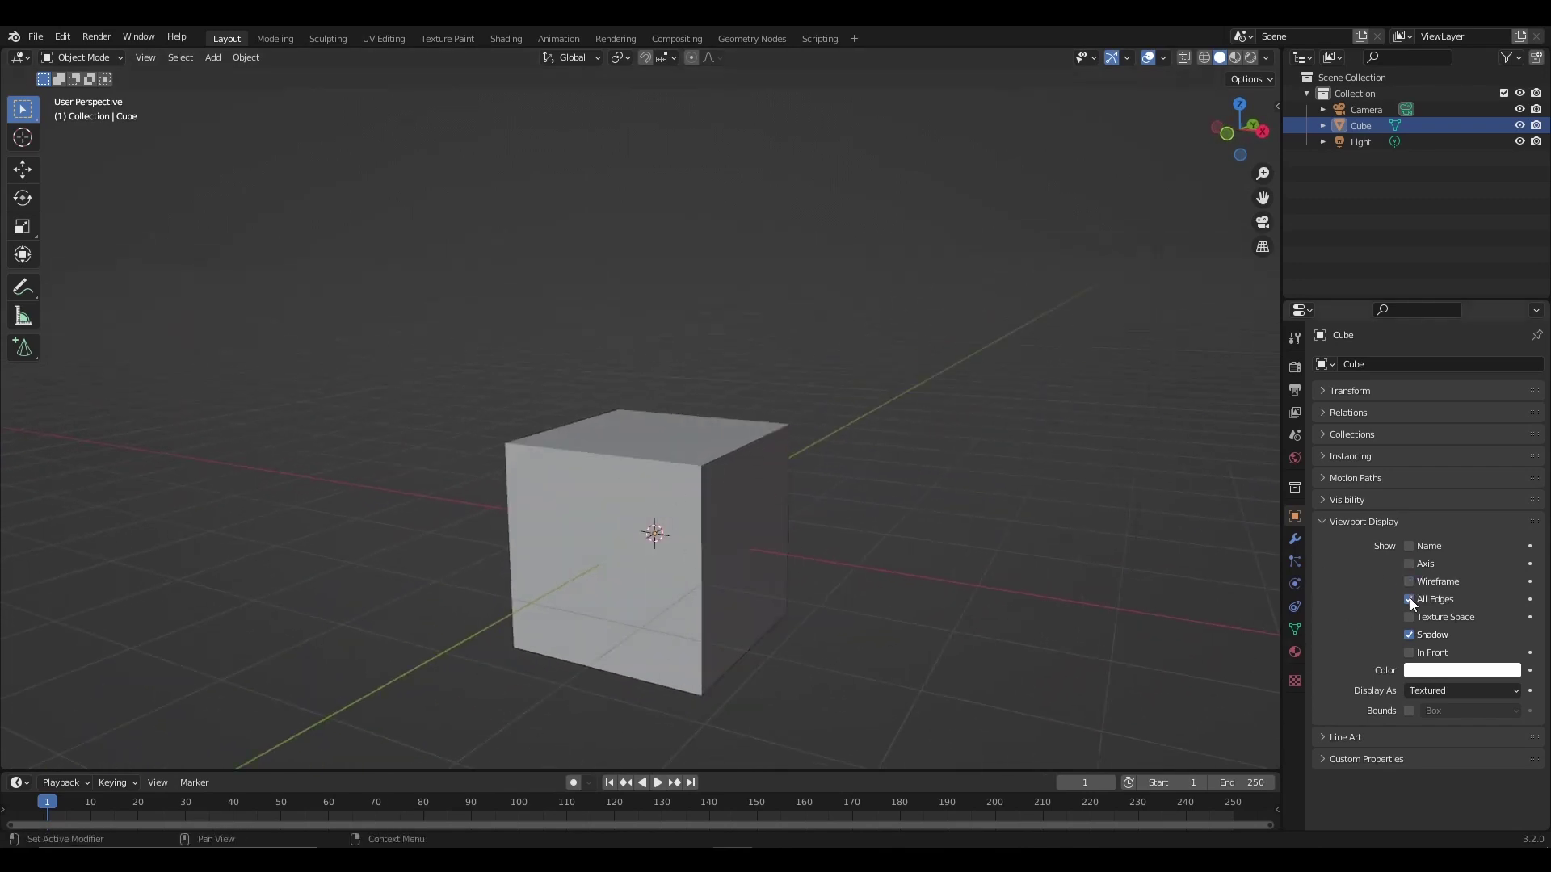
Step: Toggle the cube's Texture Space display on and off
click(1410, 617)
mouse_move(1090, 608)
middle_down()
mouse_move(965, 603)
mouse_move(947, 497)
mouse_move(1161, 626)
mouse_move(1077, 633)
middle_up()
click(1410, 618)
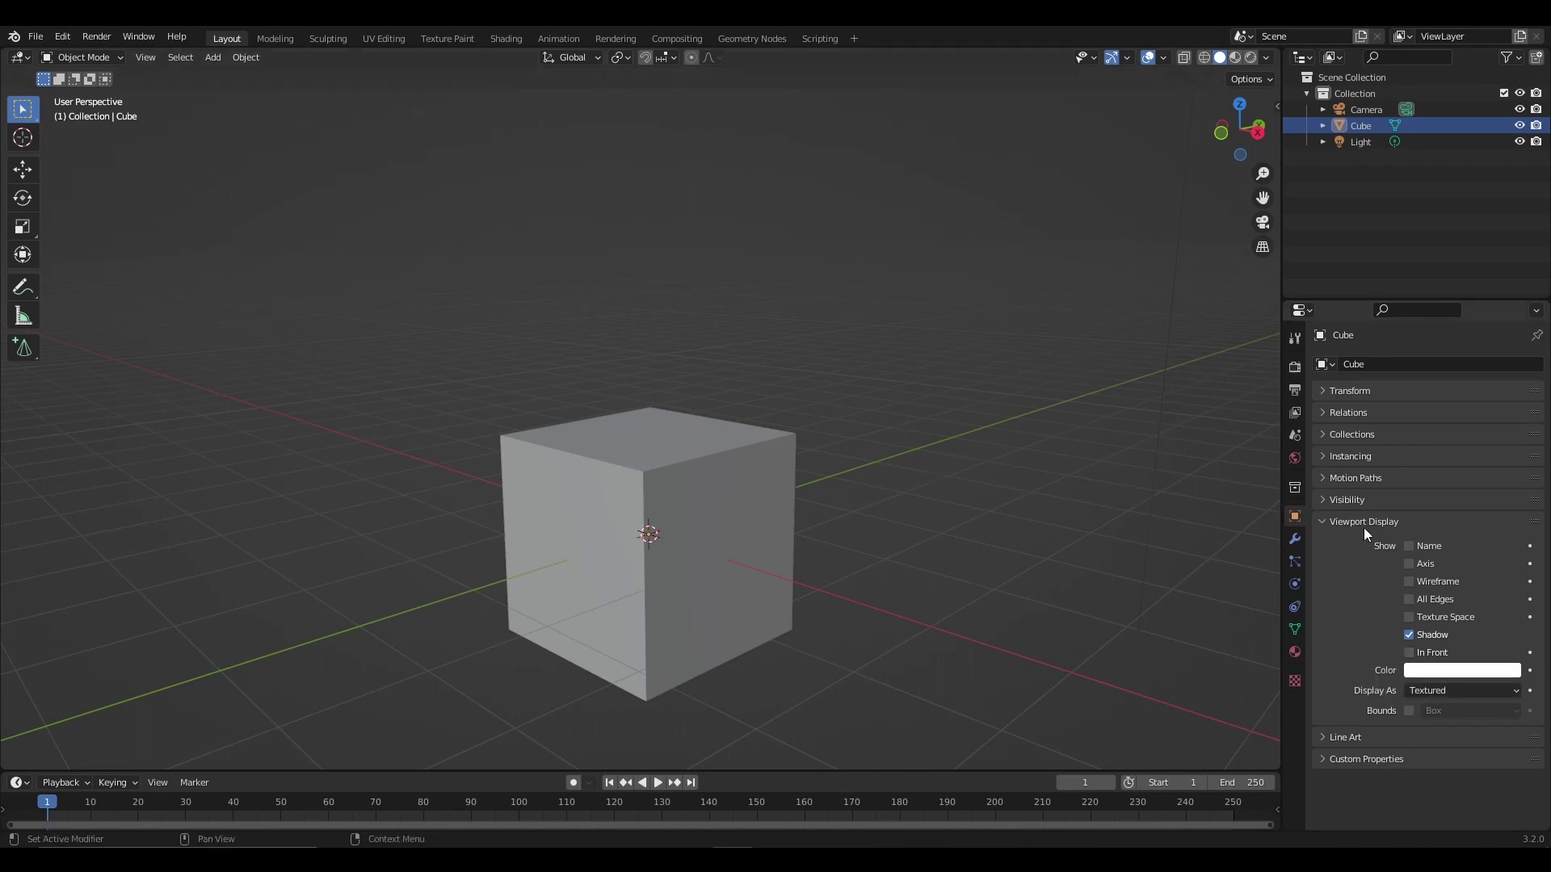
Step: Examine the cube's Line Art settings, including Usage and Override Crease
click(1322, 525)
click(1318, 542)
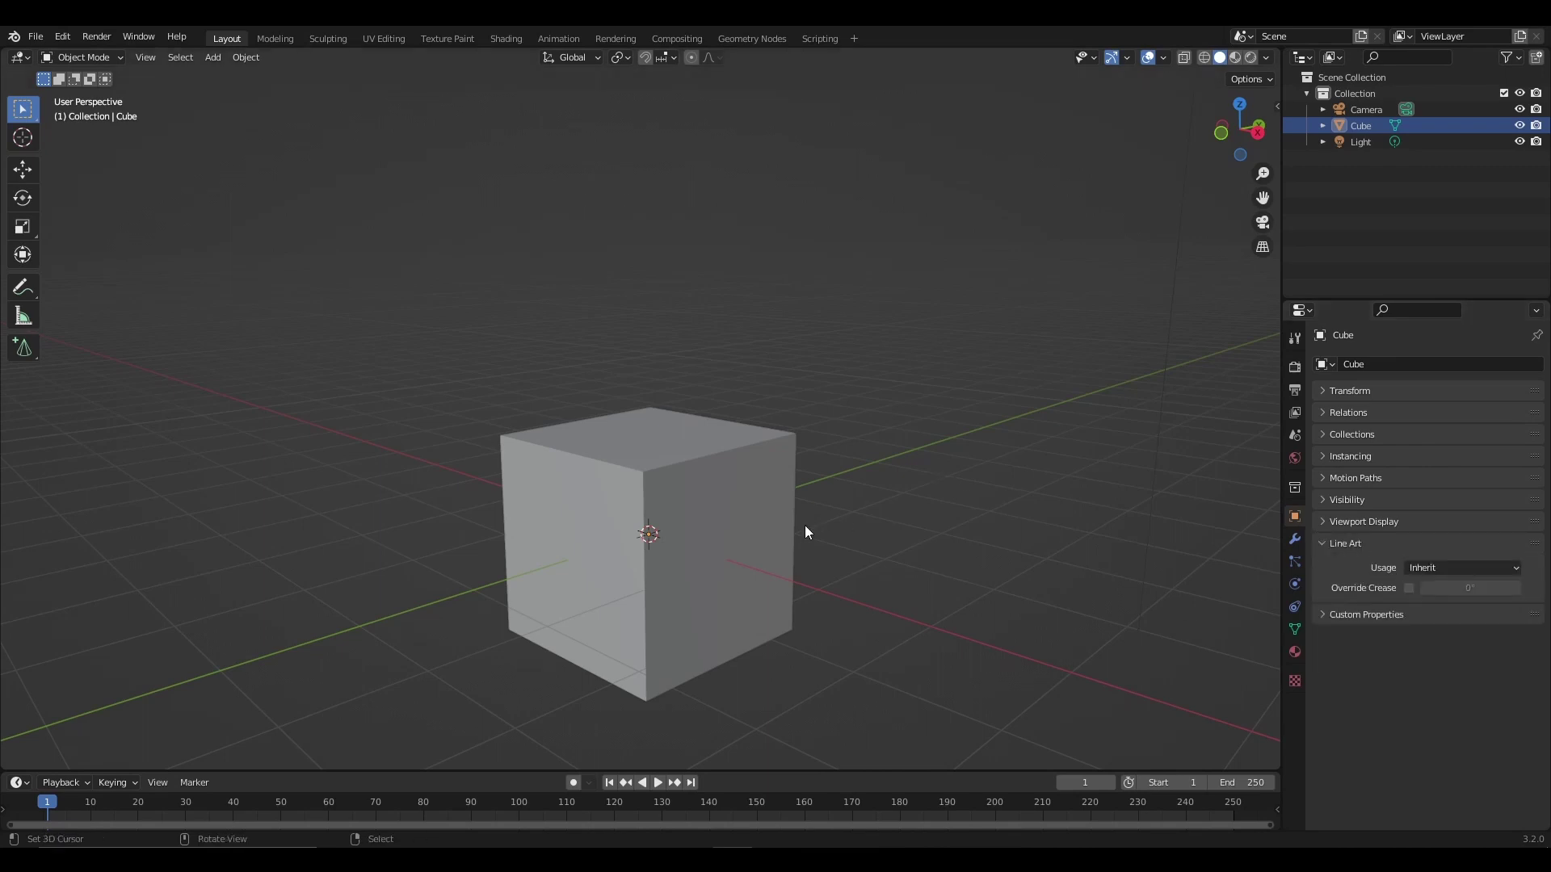
scroll(823, 530, down, 1)
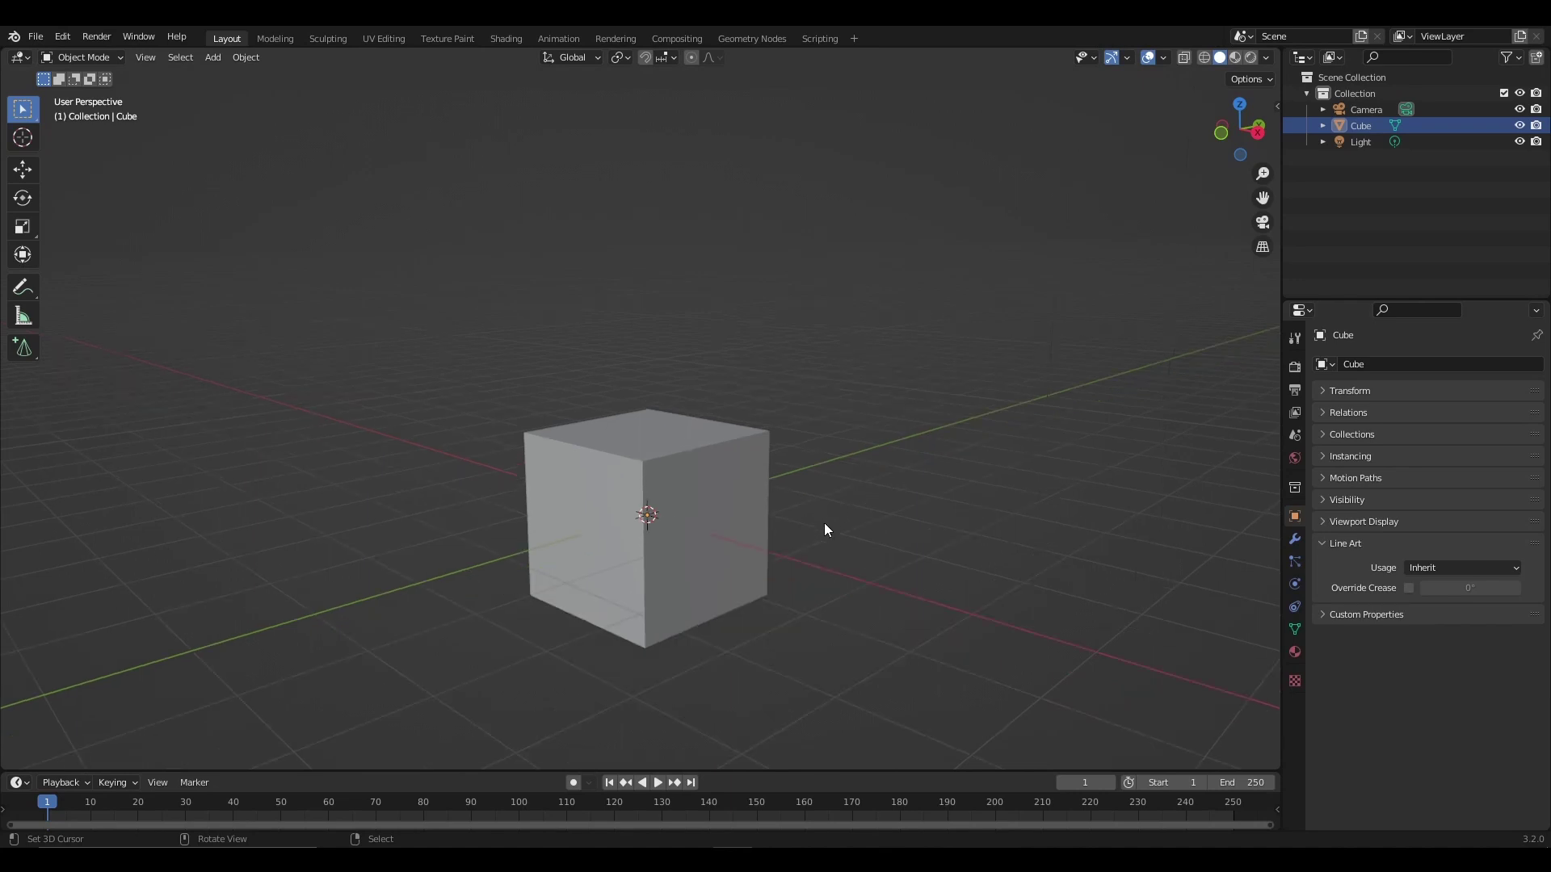
mouse_move(681, 498)
middle_down()
mouse_move(754, 523)
mouse_move(719, 526)
mouse_move(701, 490)
middle_up()
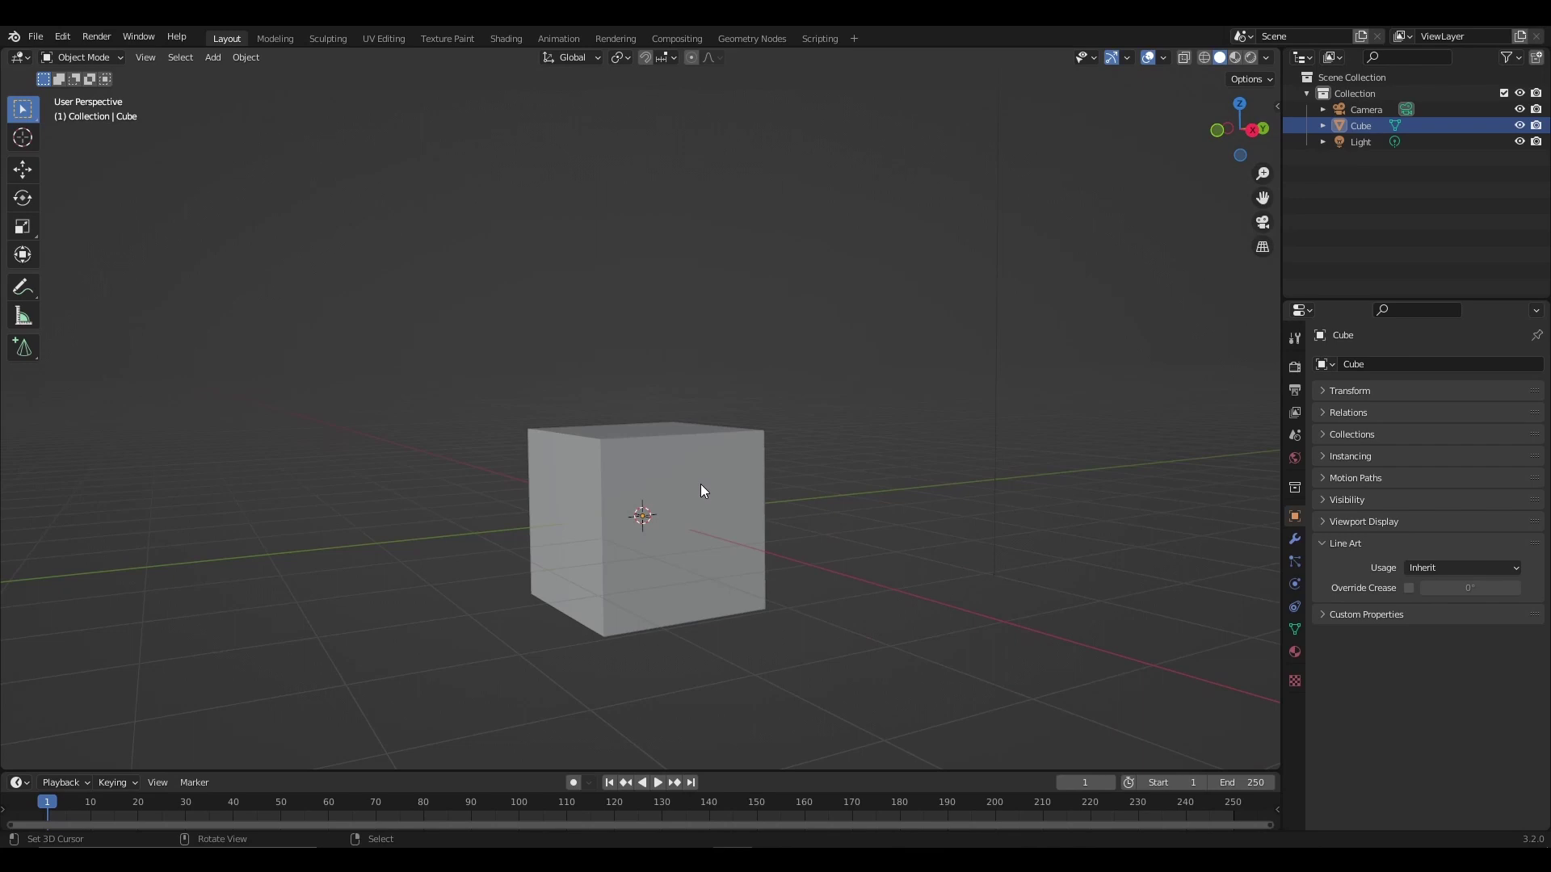
scroll(701, 487, down, 1)
middle_drag(700, 488, 731, 521)
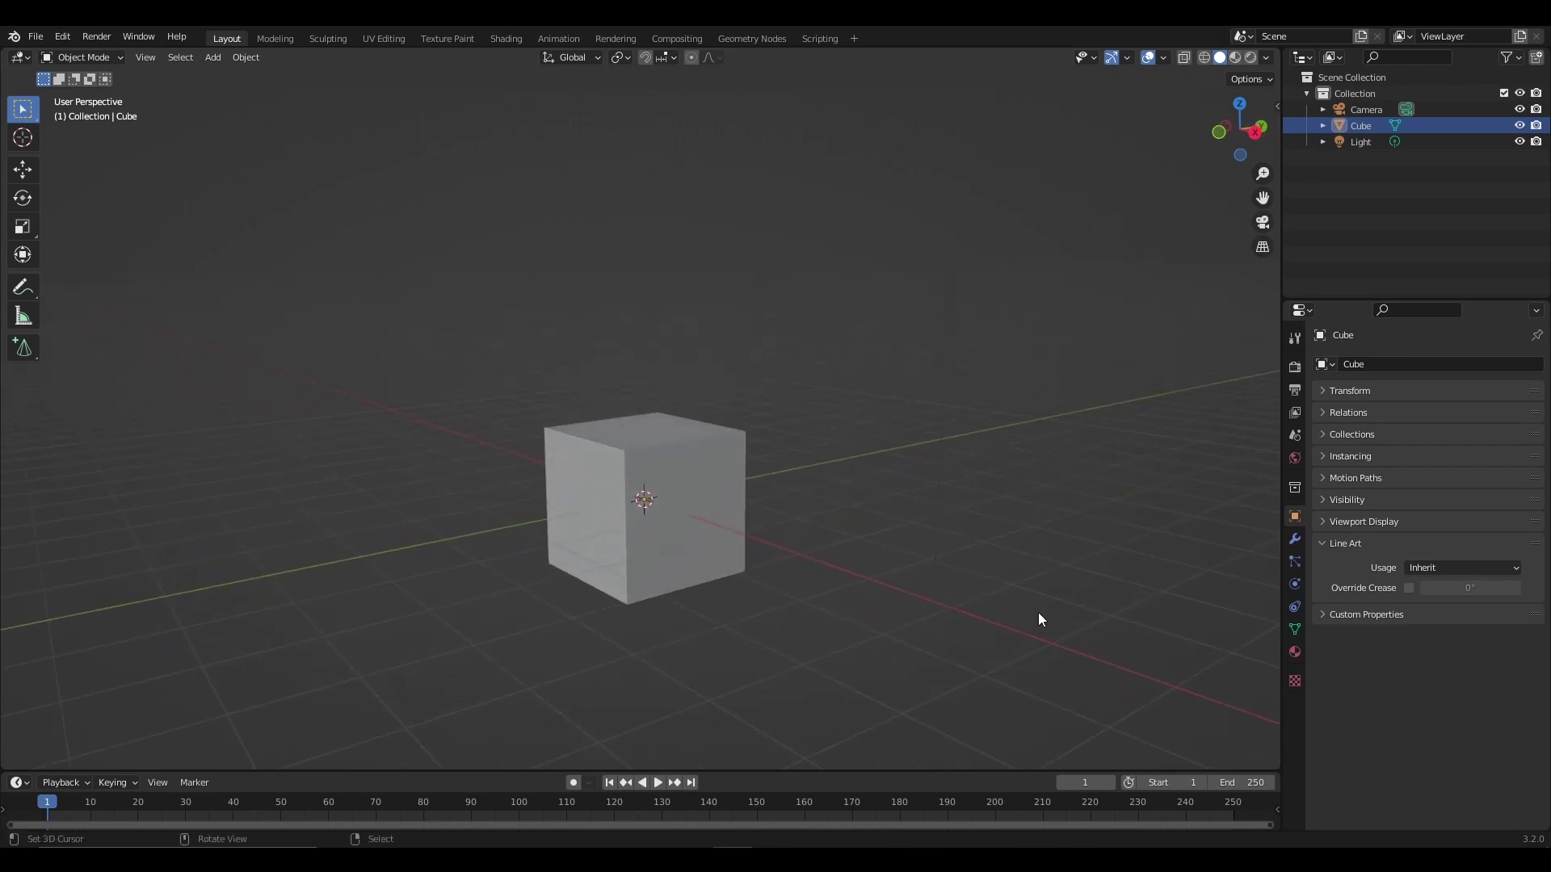
Step: Show the cube's Custom Properties section and bring the camera and light back into view
click(1320, 543)
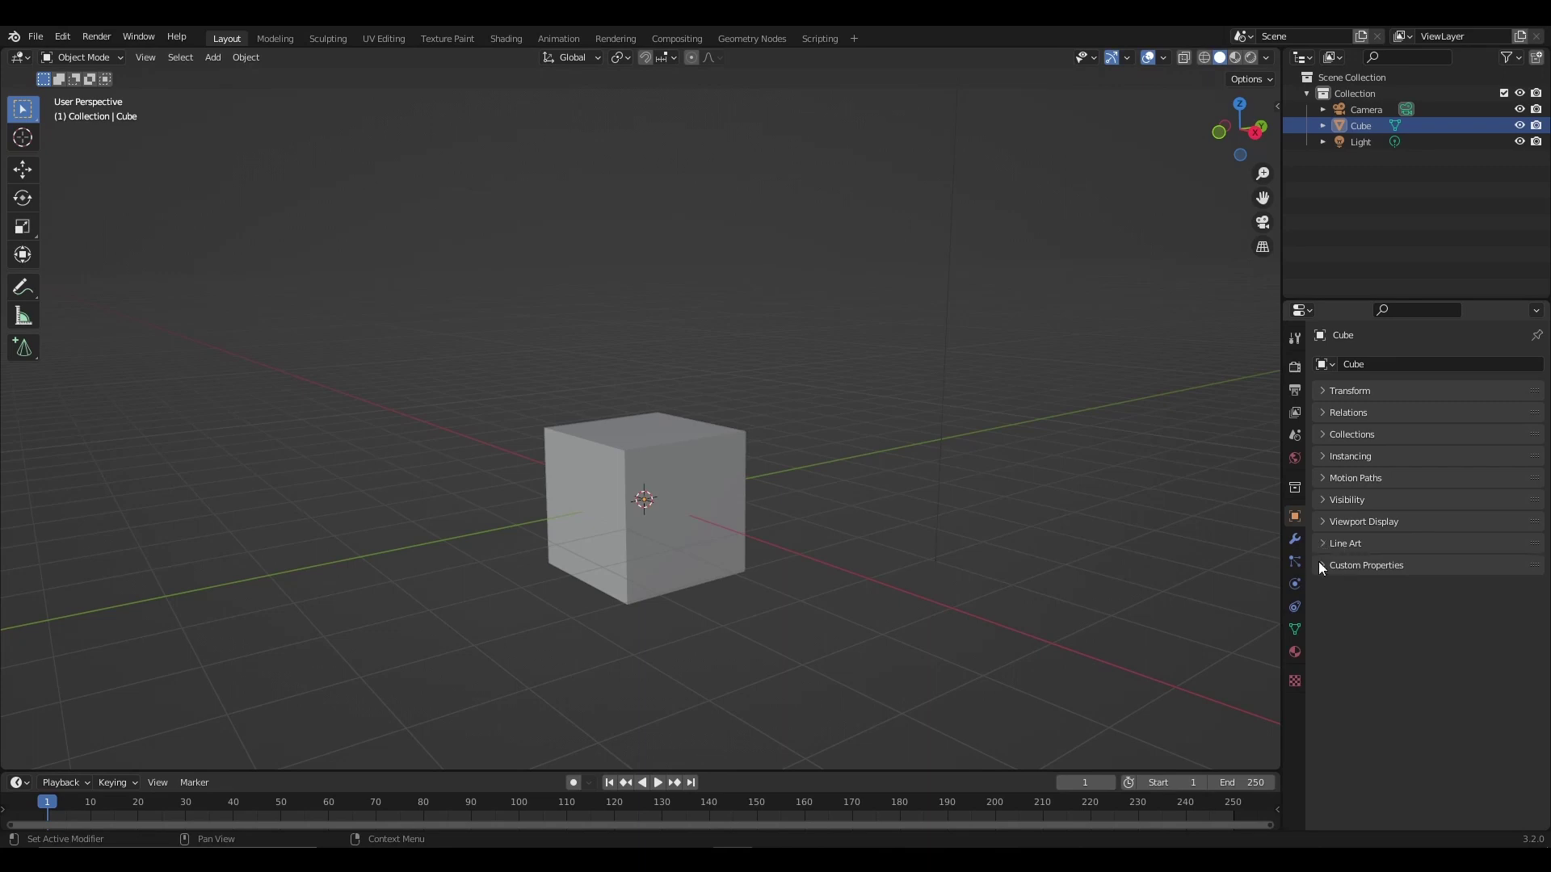
click(1321, 566)
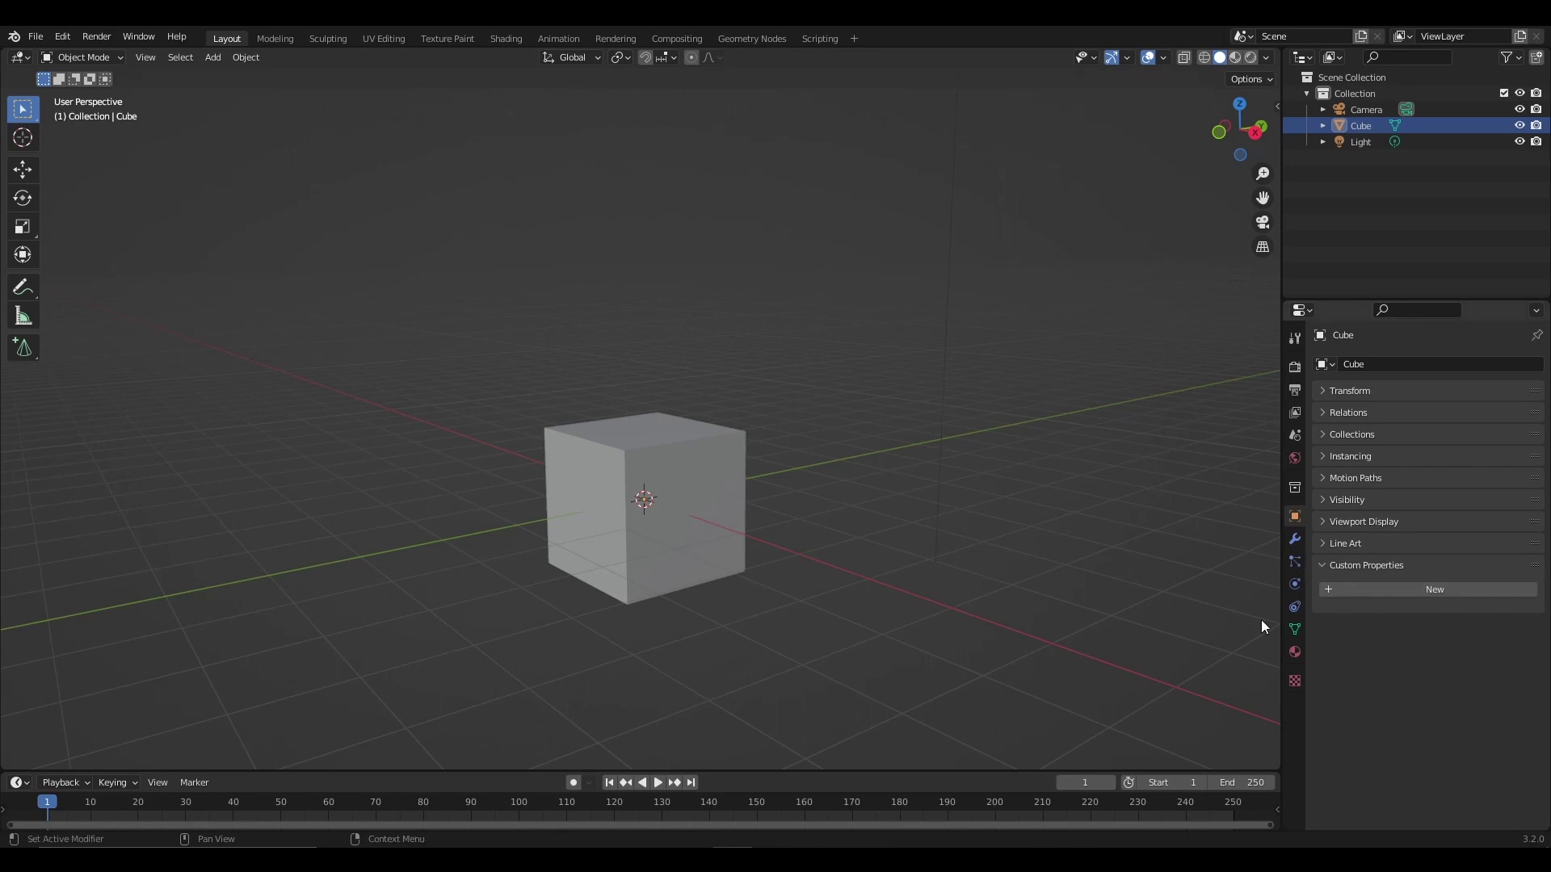
middle_drag(701, 478, 577, 420)
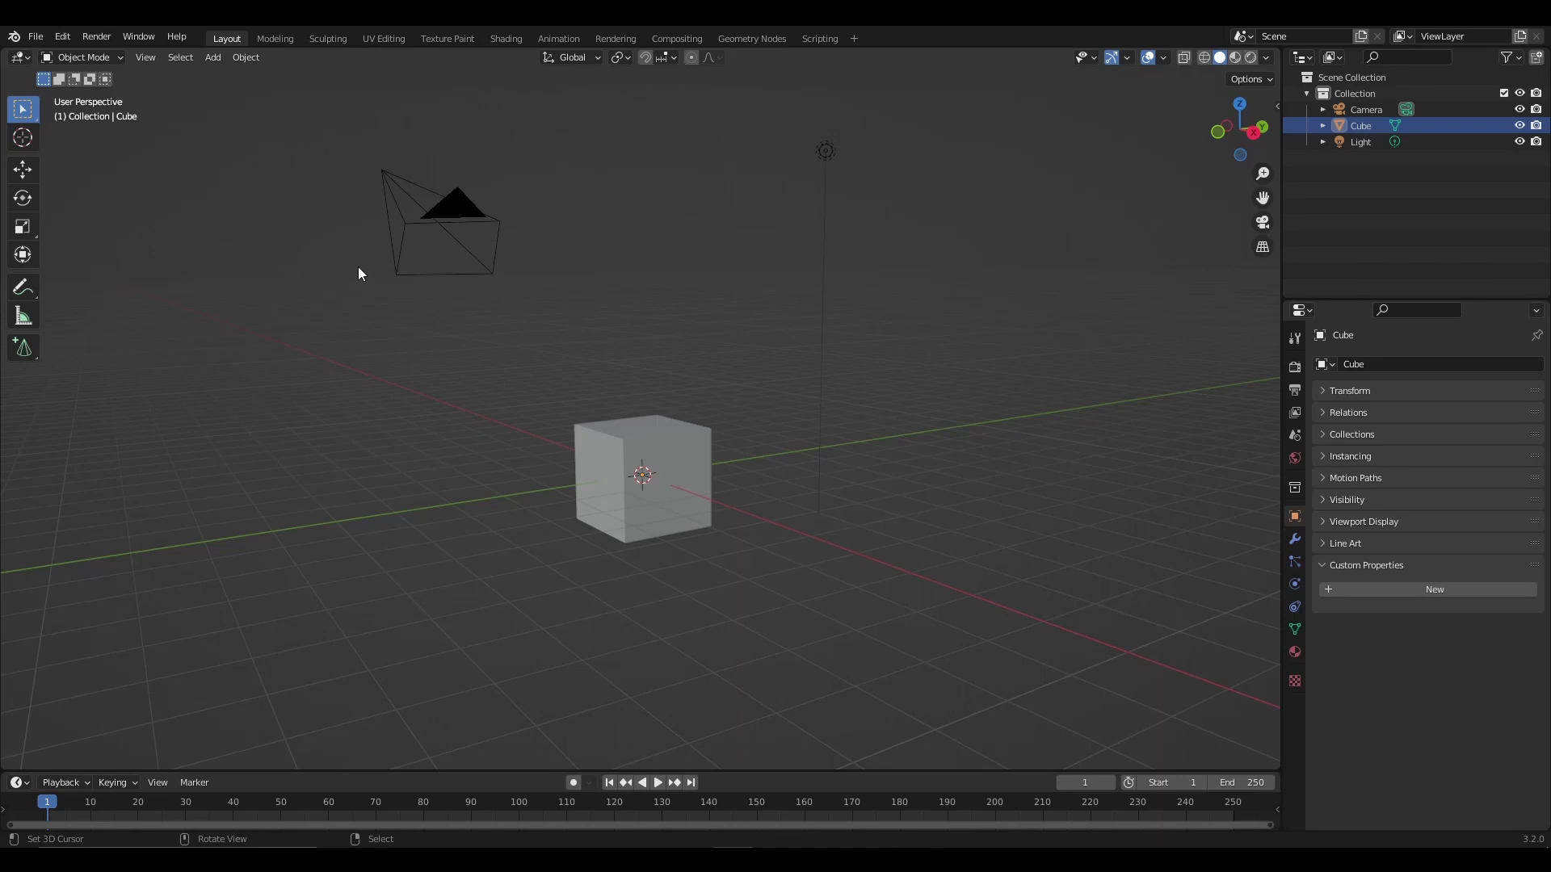